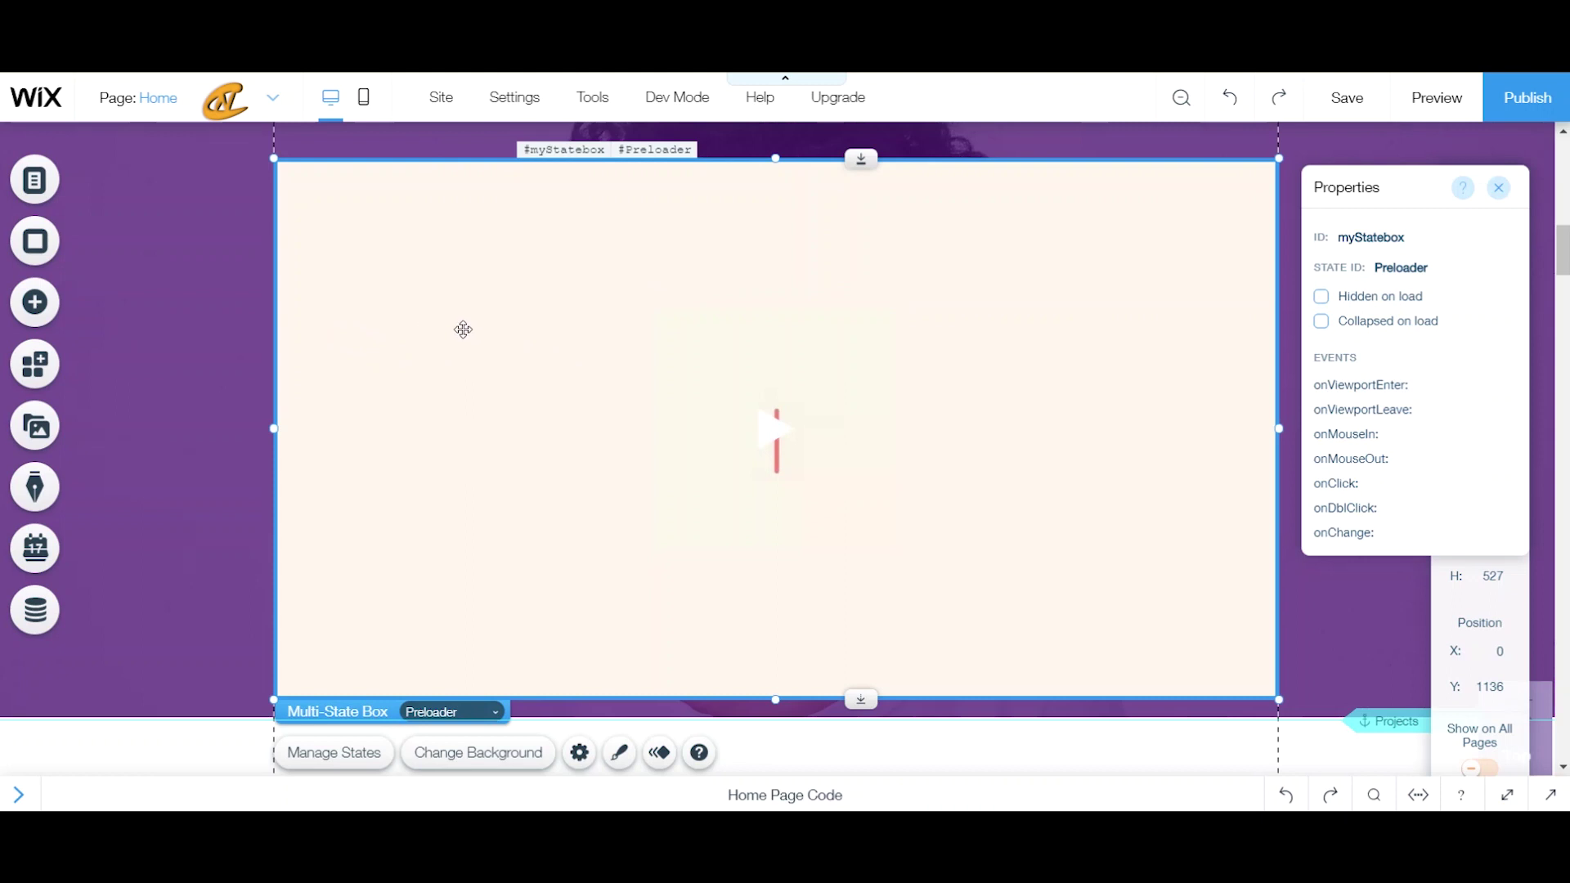
left_click(33, 303)
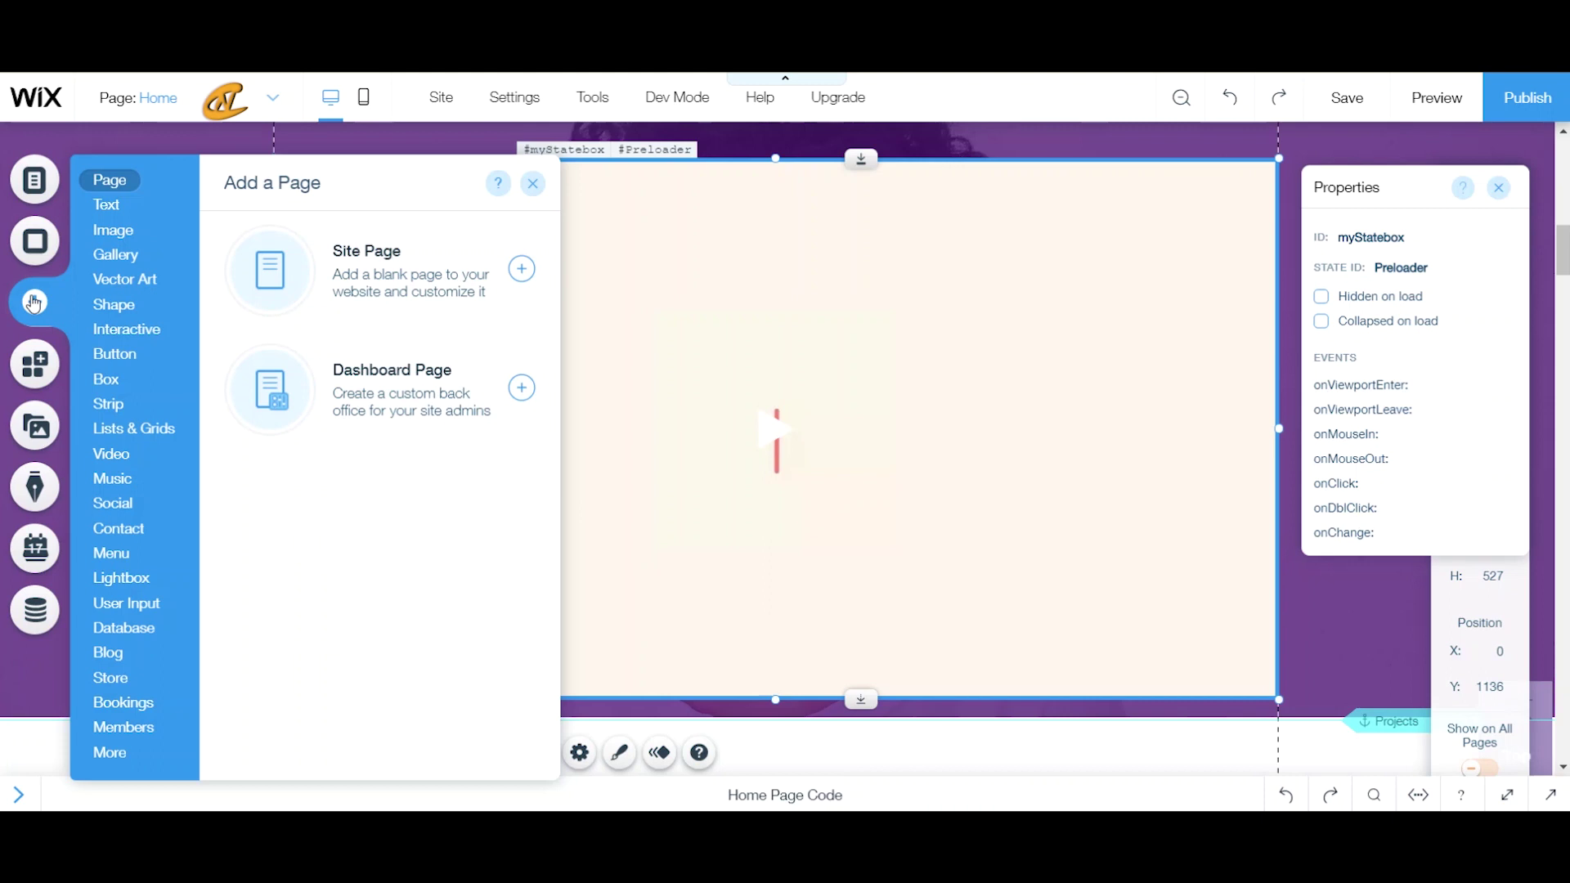
left_click(119, 332)
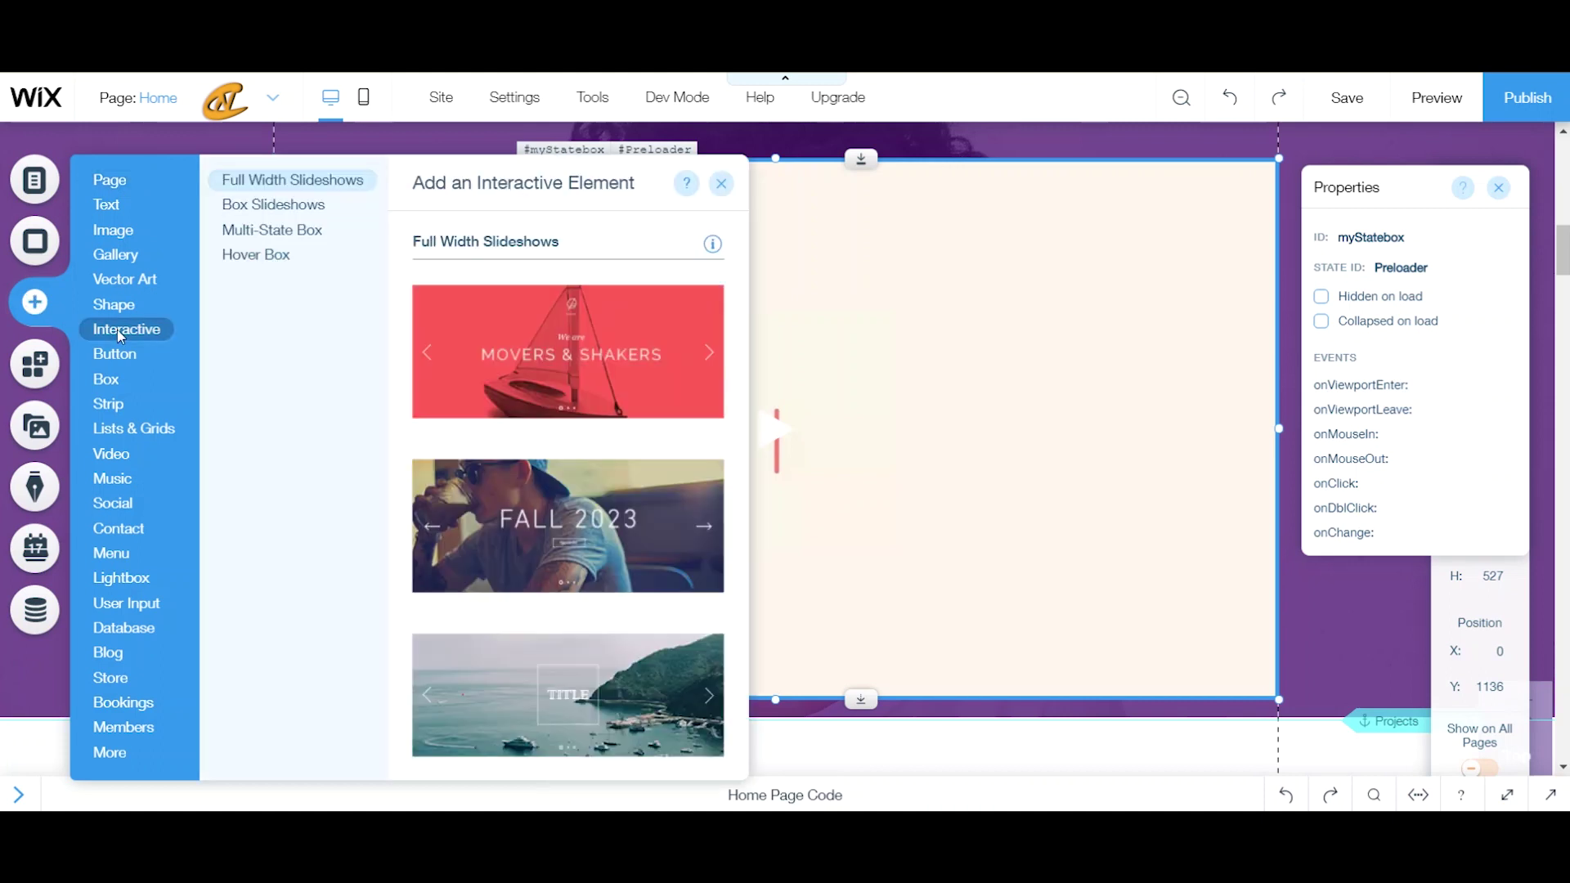
left_click(307, 242)
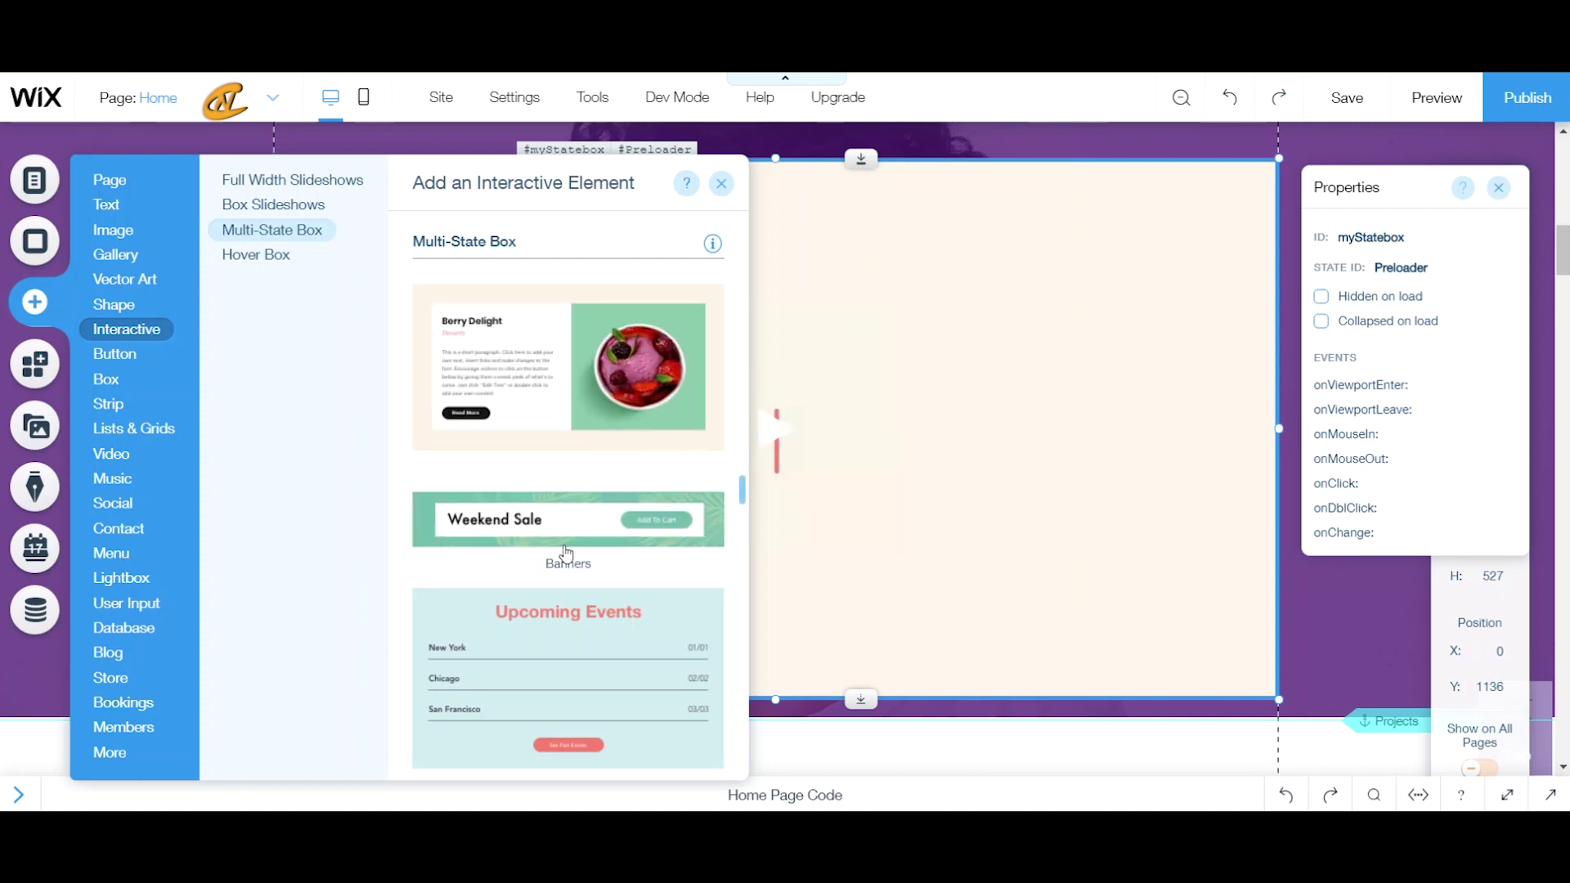
scroll(564, 565, "down", 1)
scroll(605, 470, "up", 2)
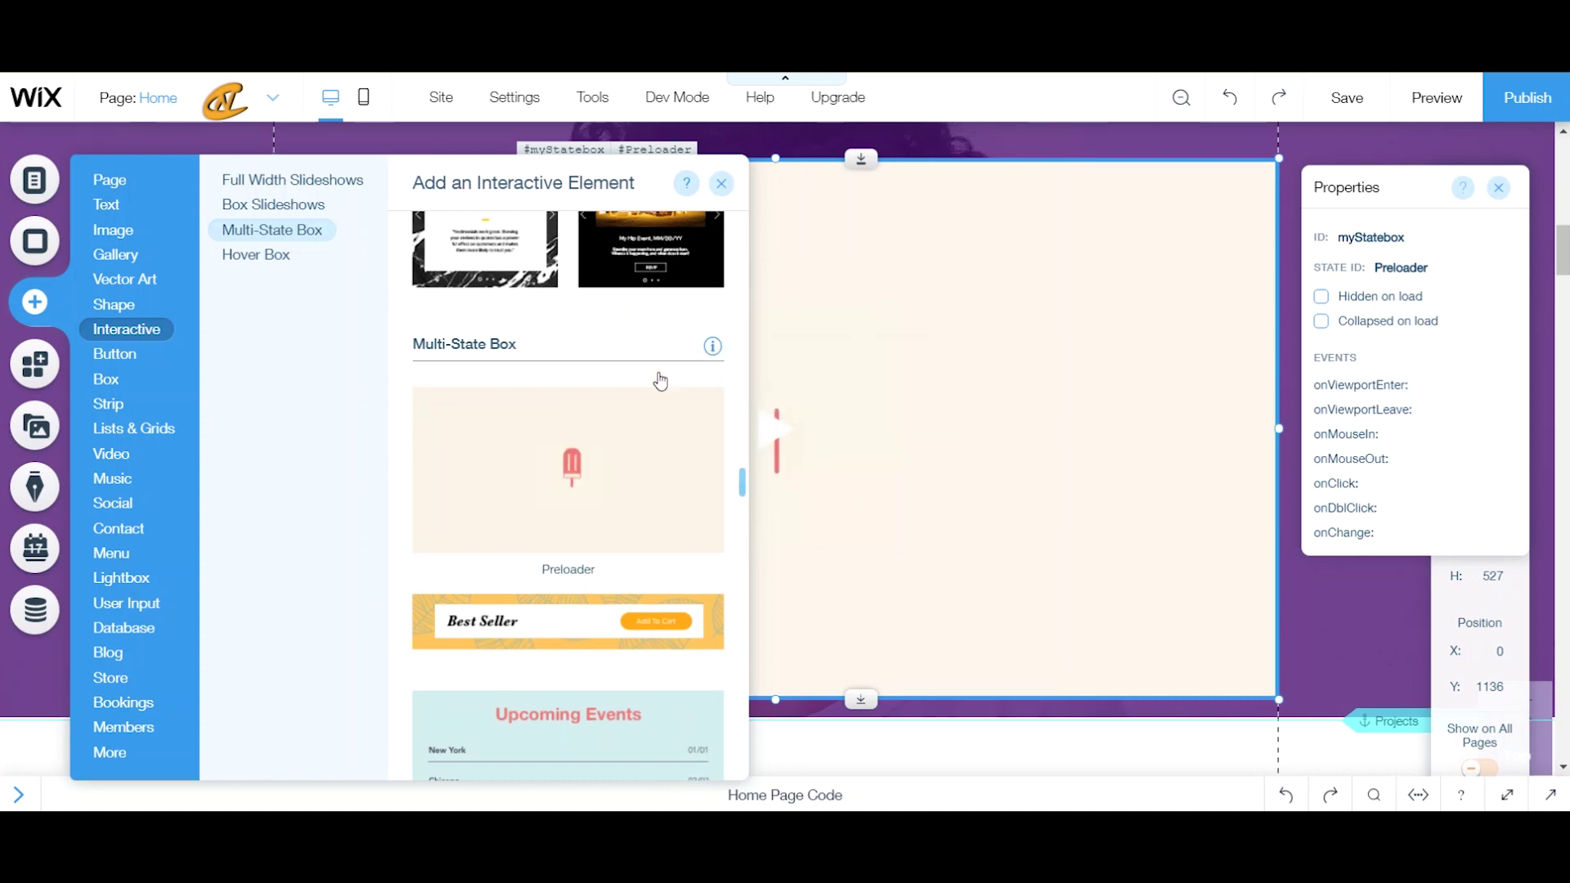
left_click(721, 185)
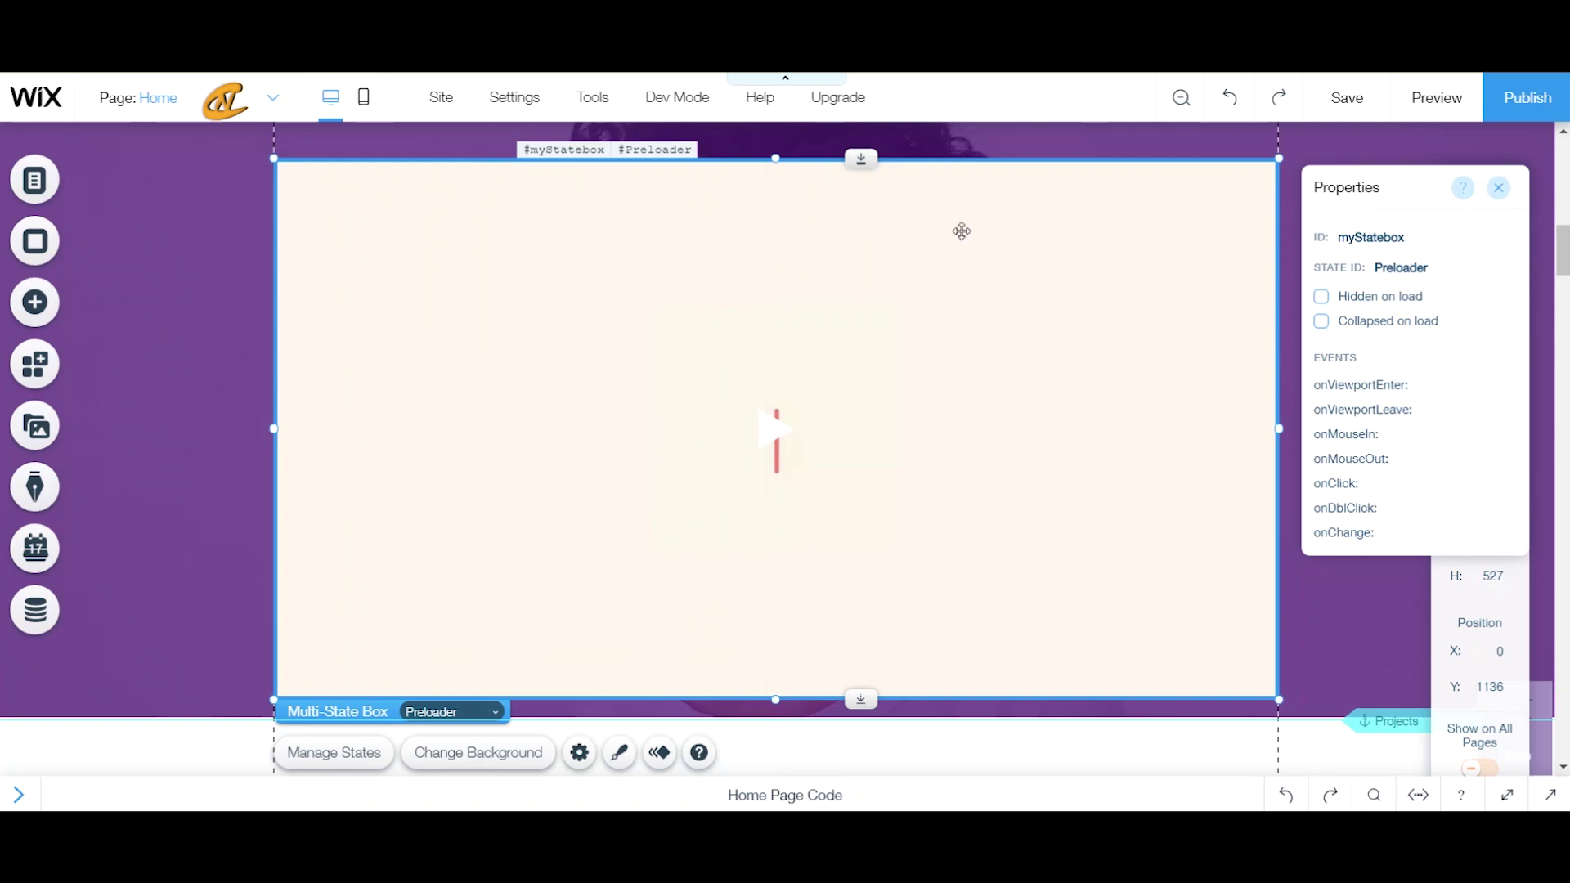
mouse_move(684, 105)
scroll(602, 499, "up", 1)
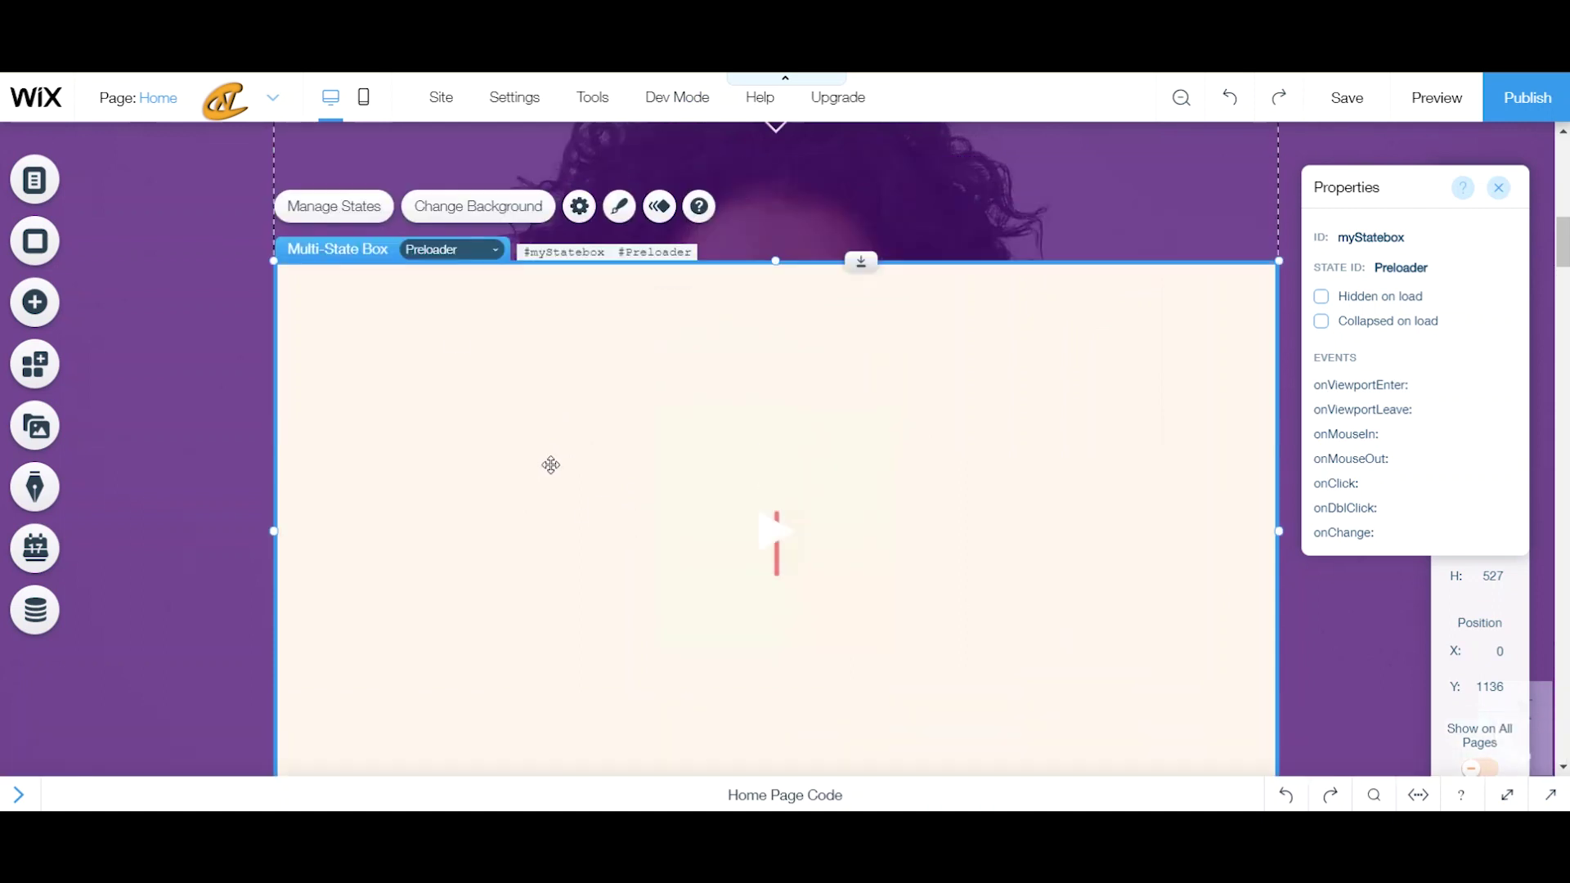
left_click(346, 214)
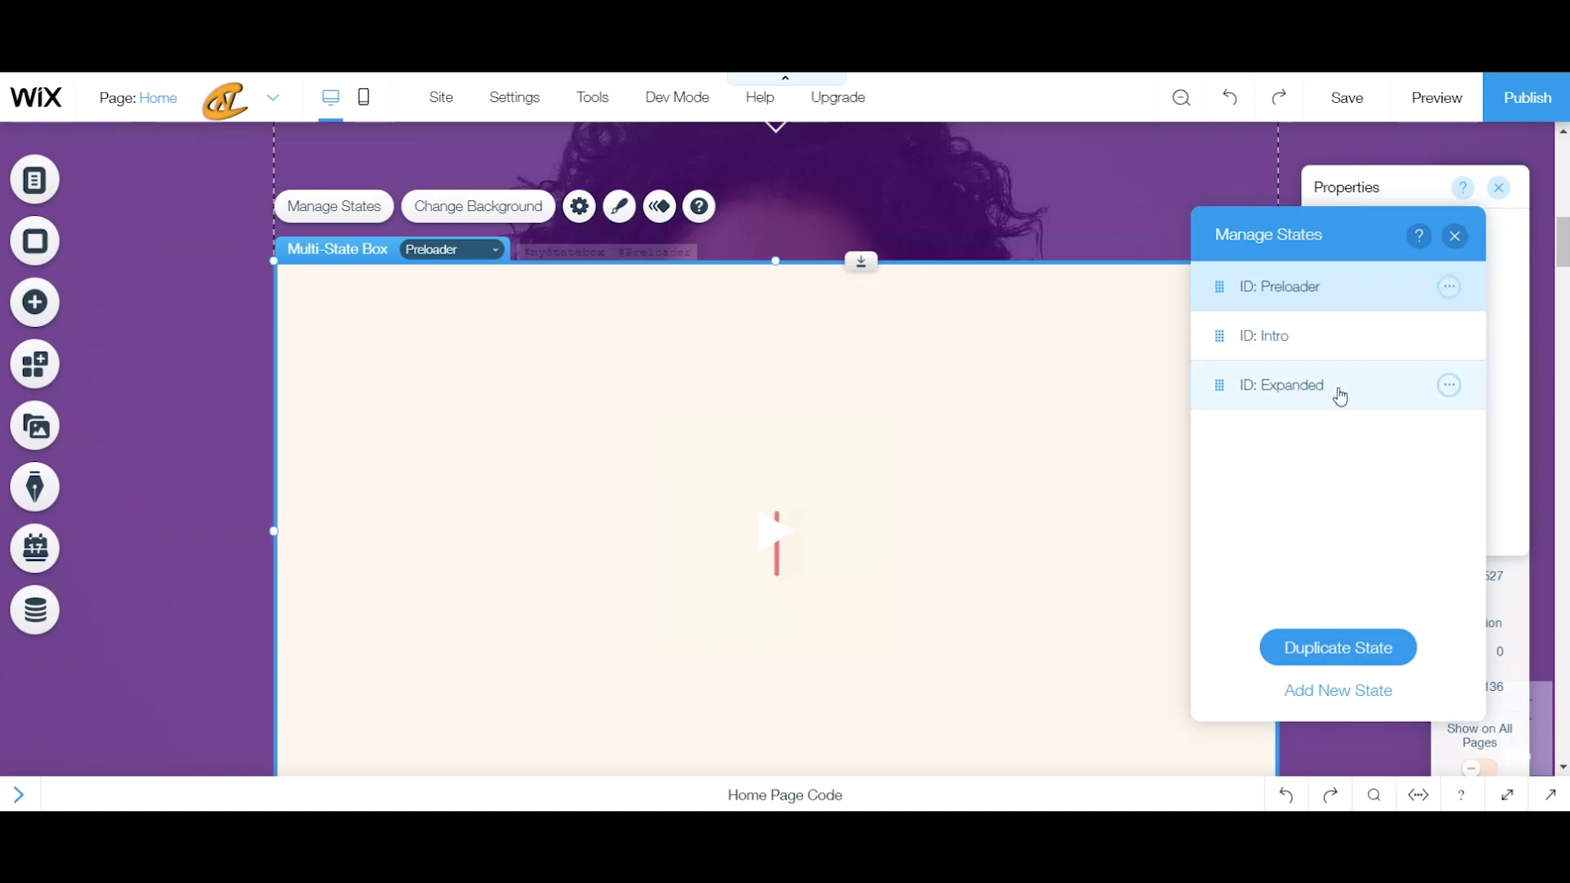
left_click(1455, 237)
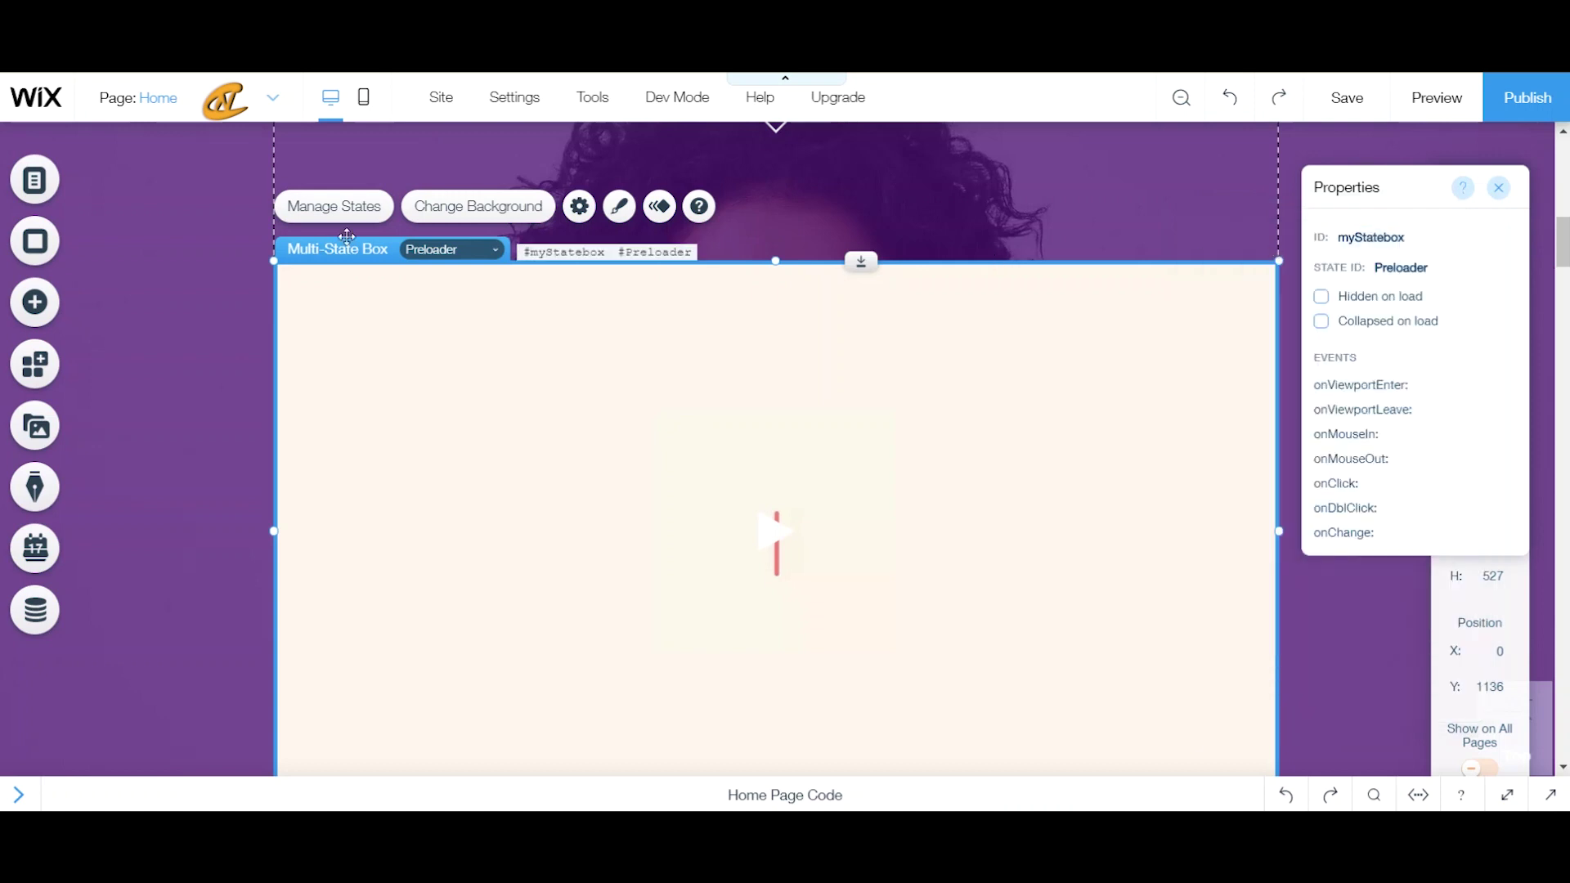
left_click(352, 207)
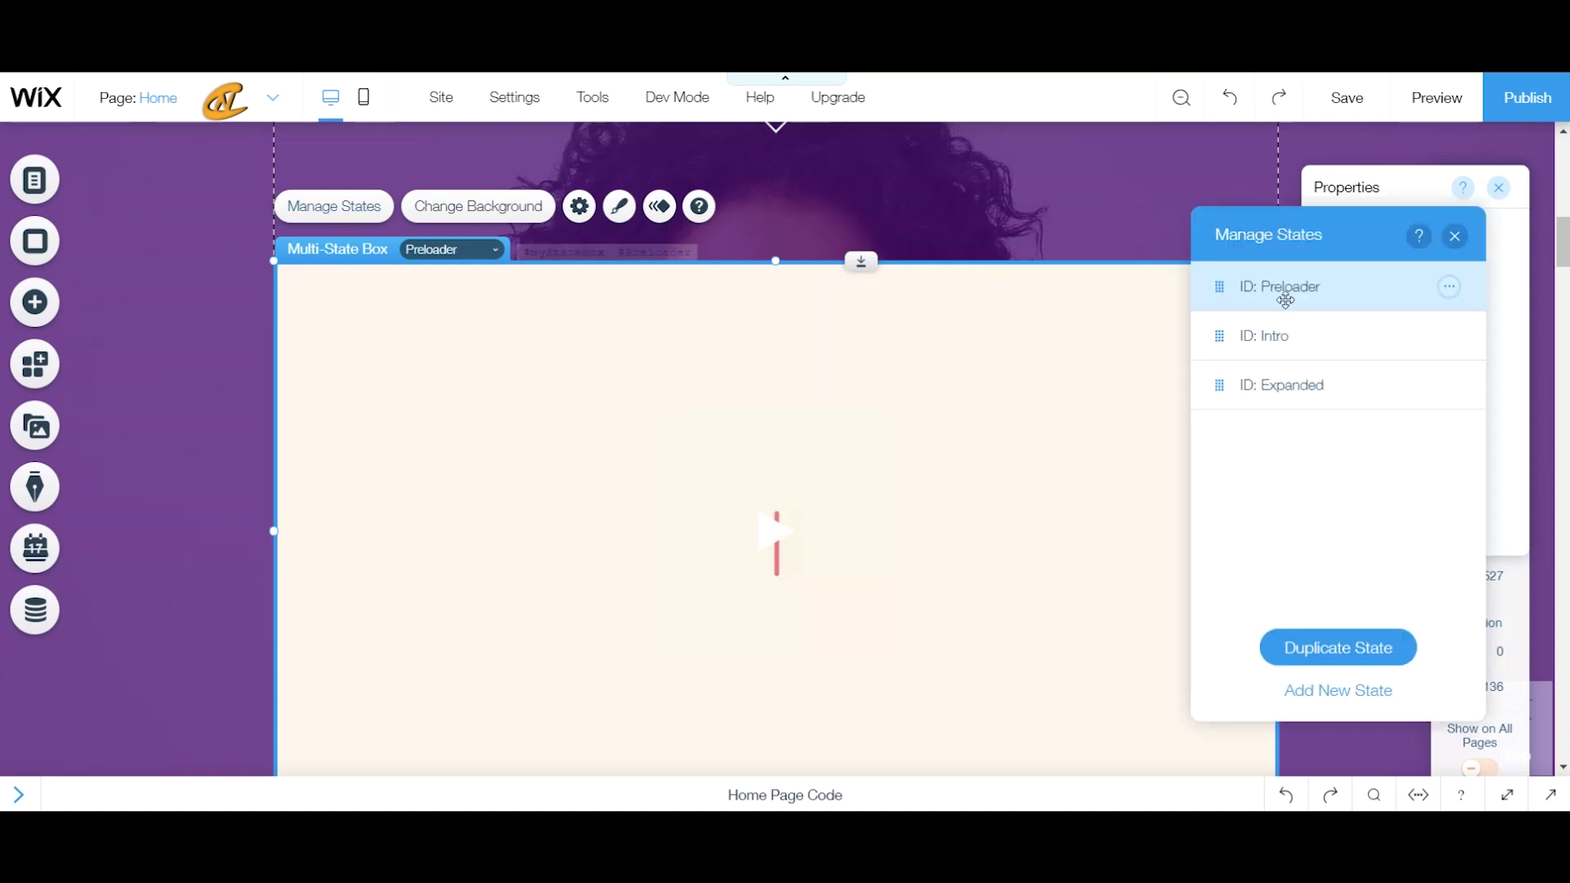
left_click(1454, 294)
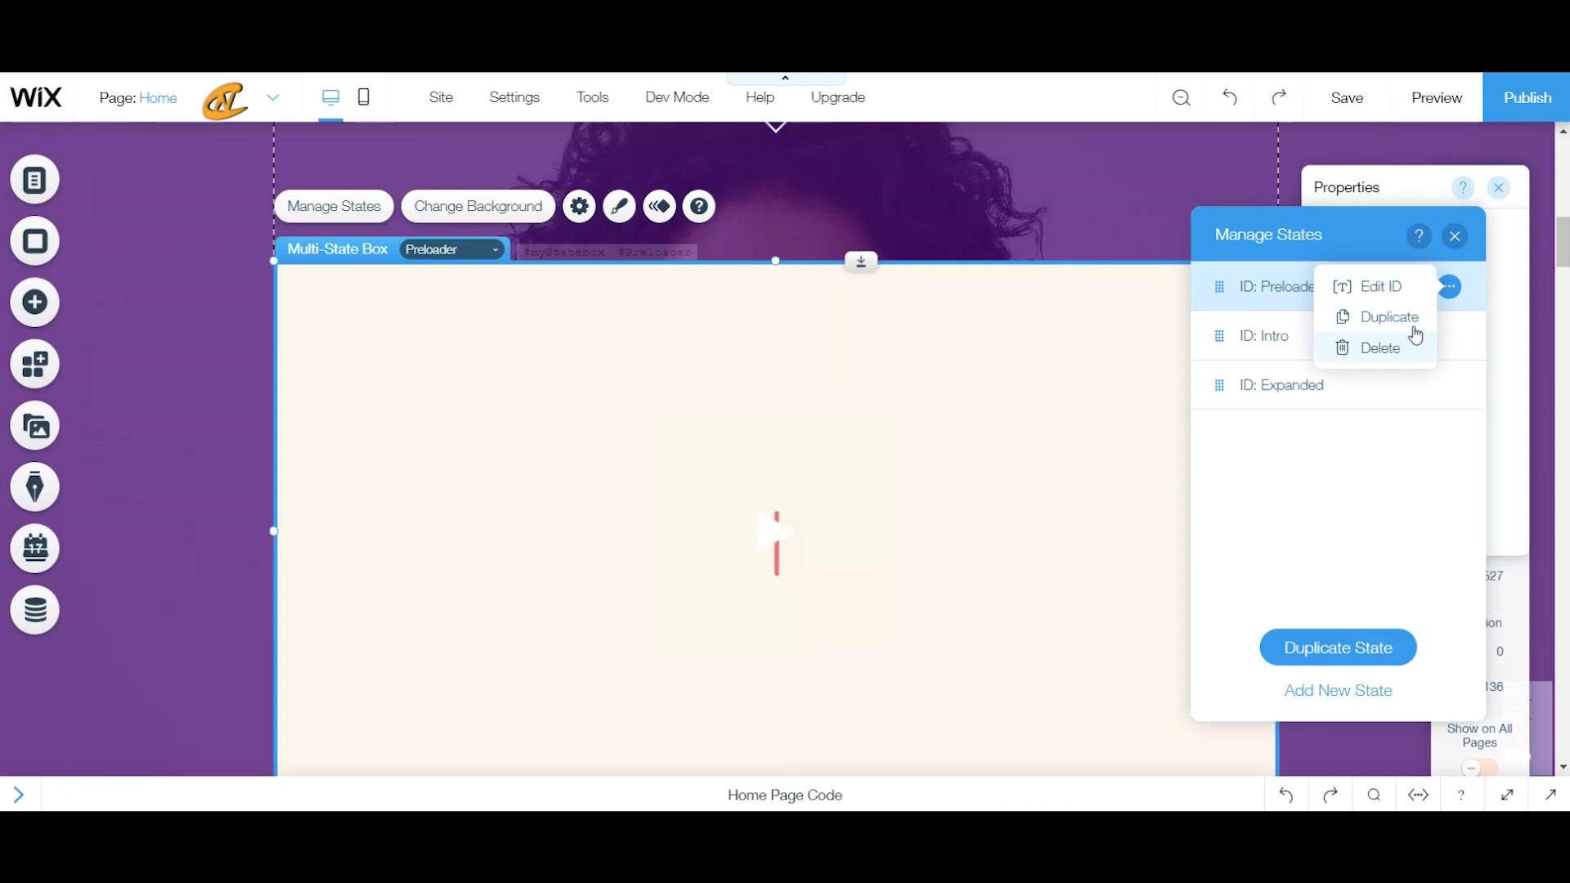
left_click(1456, 251)
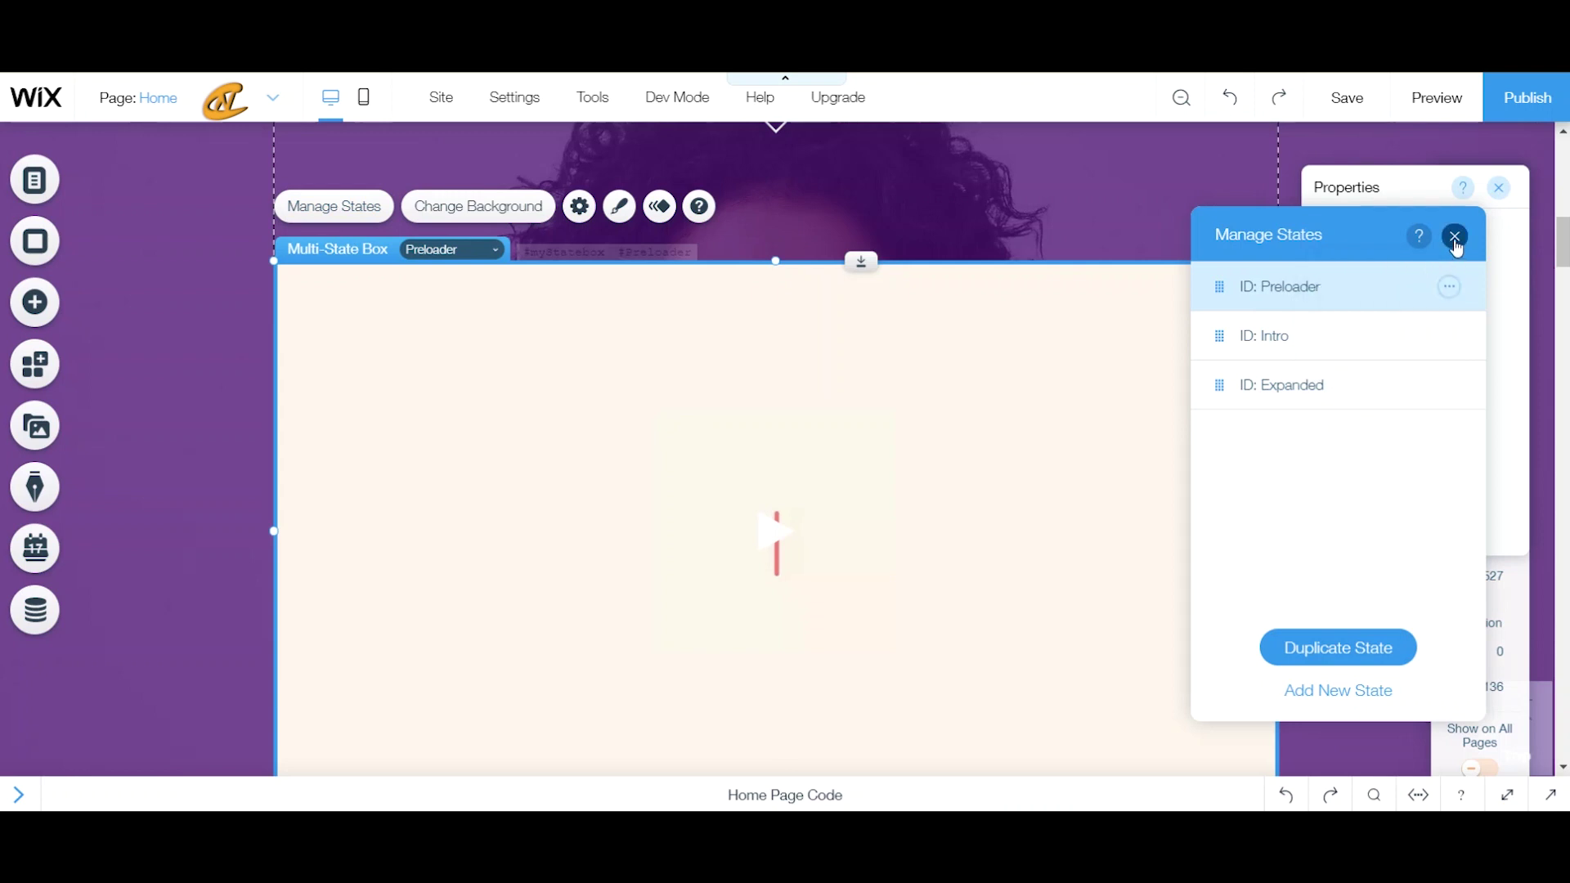
left_click(1455, 239)
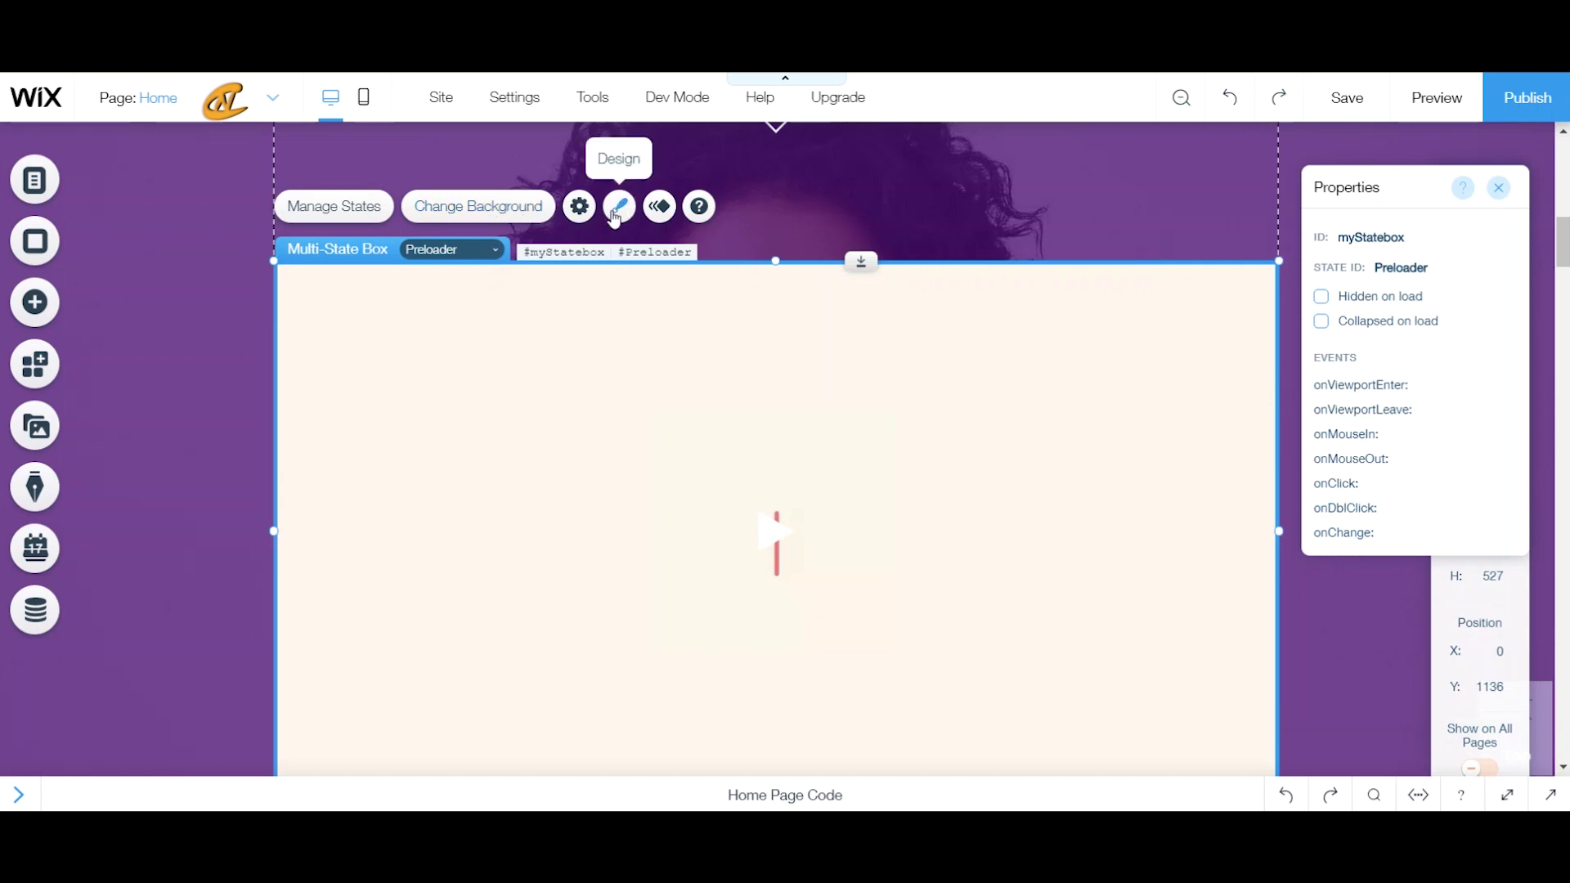
Step: Open the state box's background settings and drag the opacity slider down
left_click(456, 208)
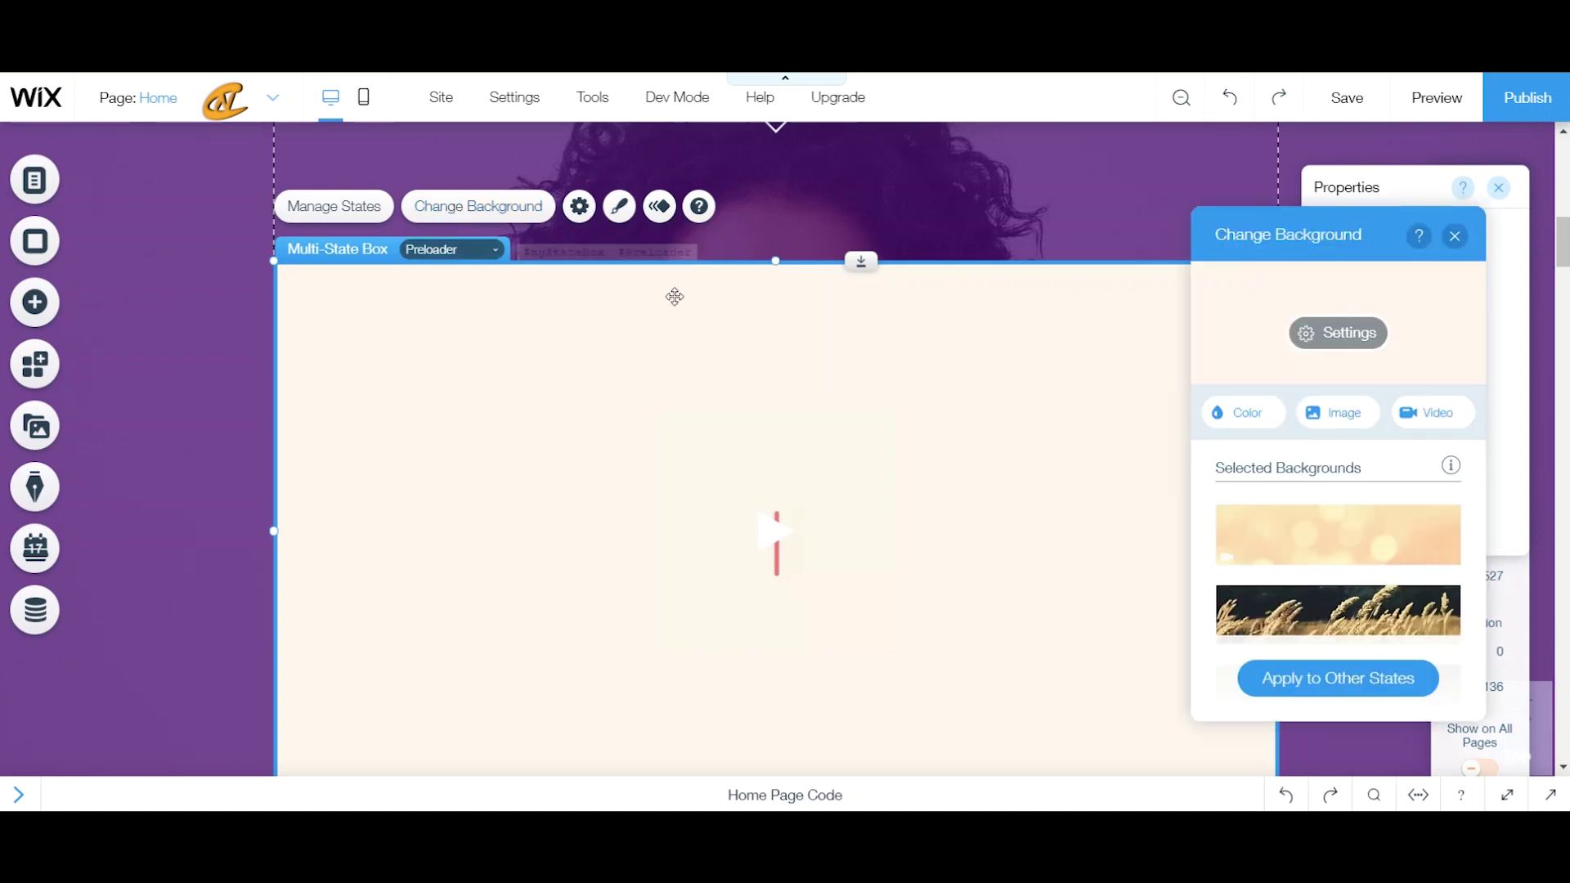
left_click(1315, 341)
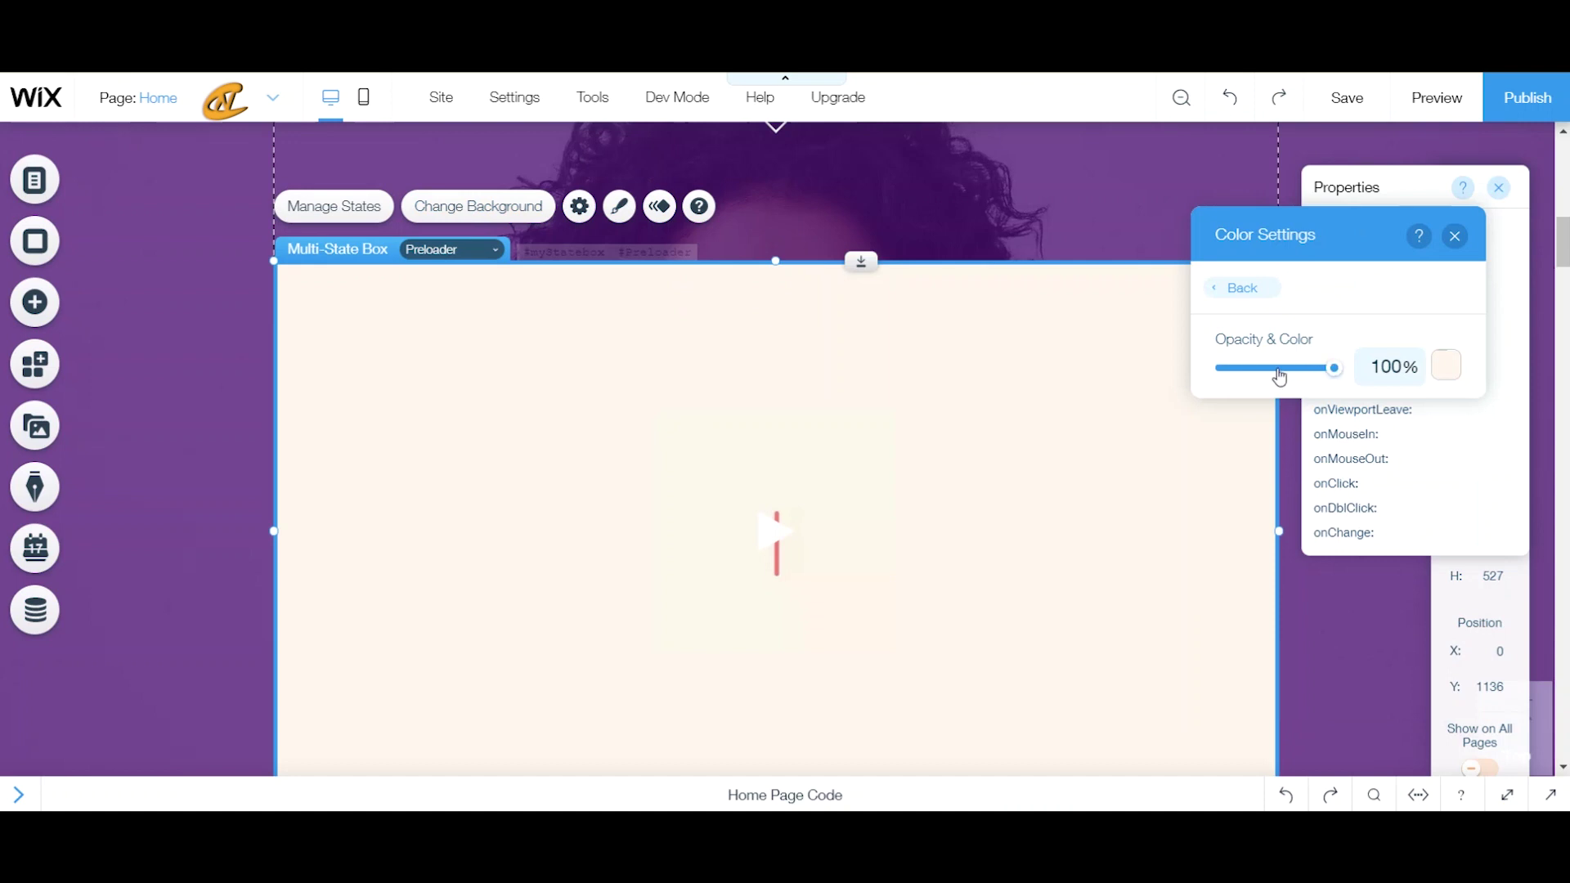
left_click(1238, 372)
left_click_drag(1239, 375, 1207, 382)
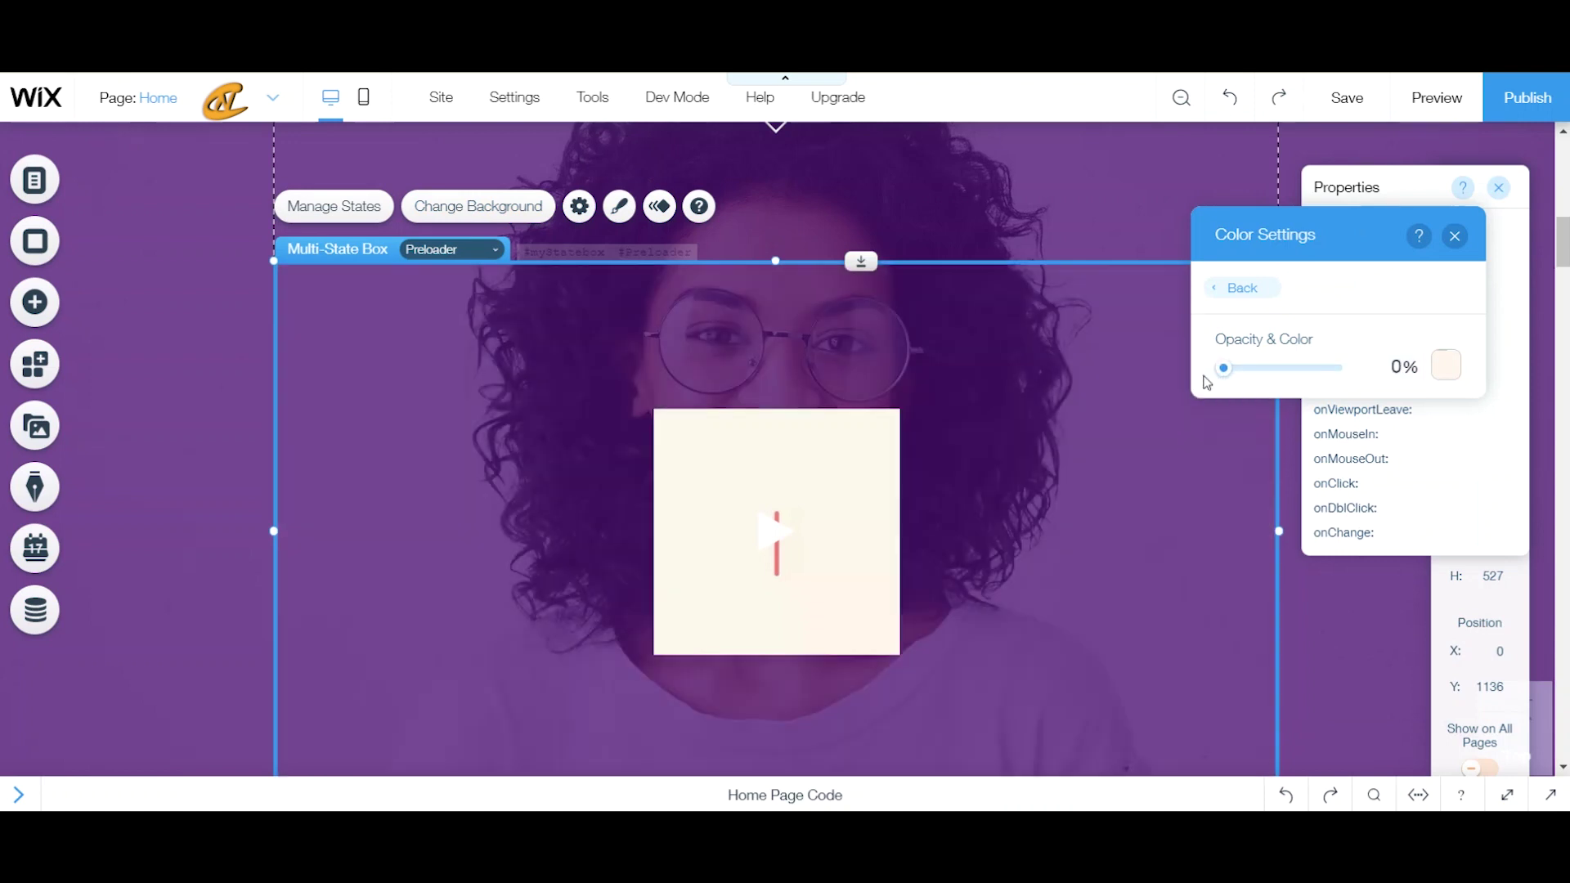
left_click(1240, 291)
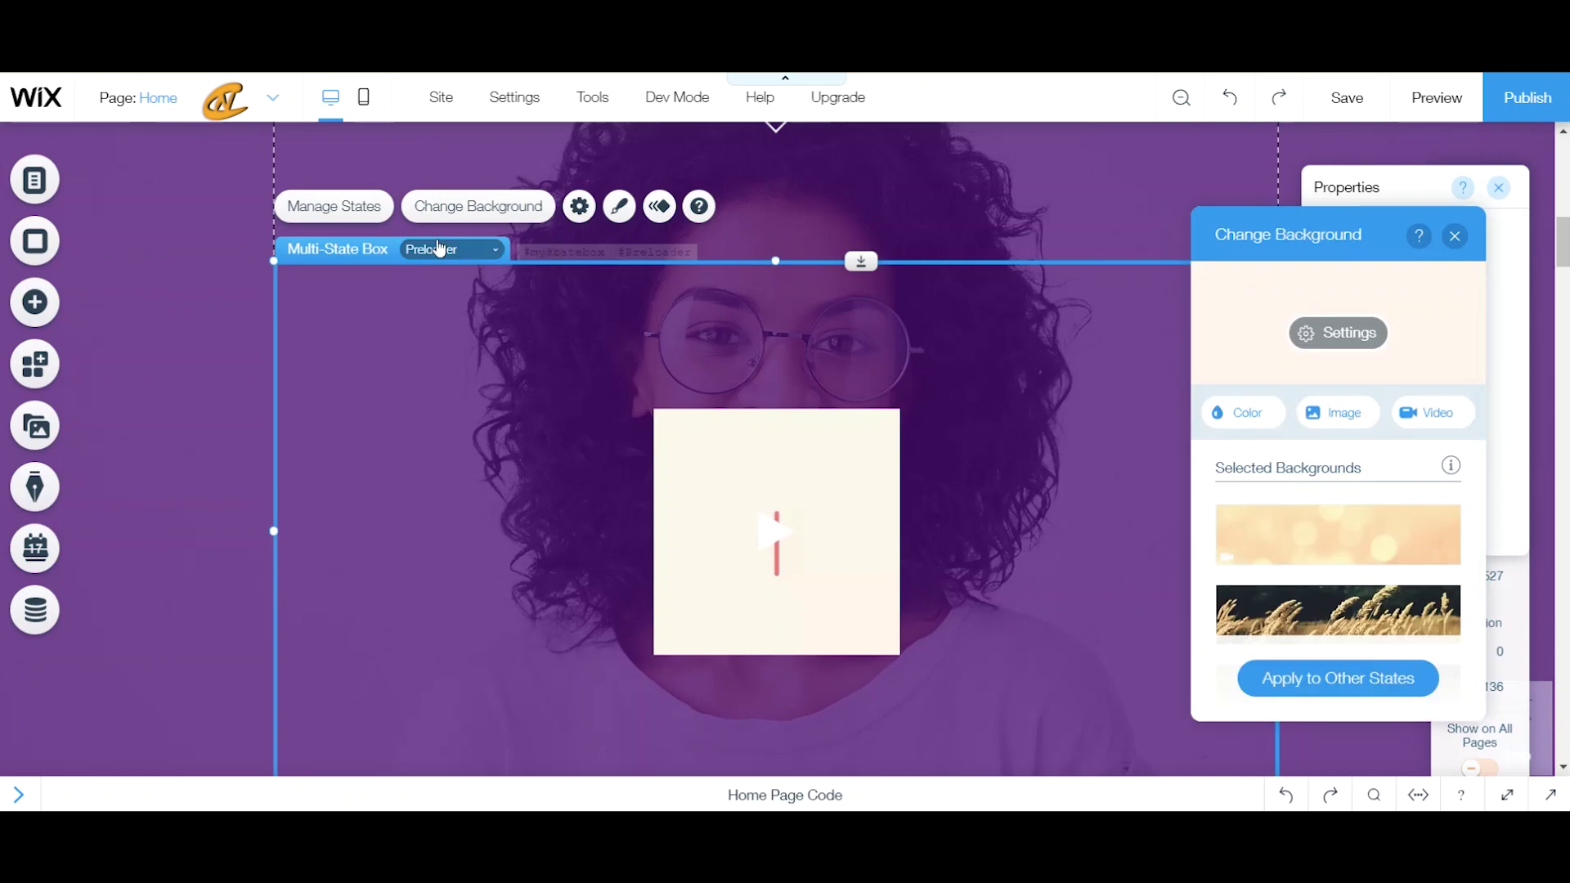
Step: Switch the box to the Intro state, then back to the Preloader state
left_click(442, 252)
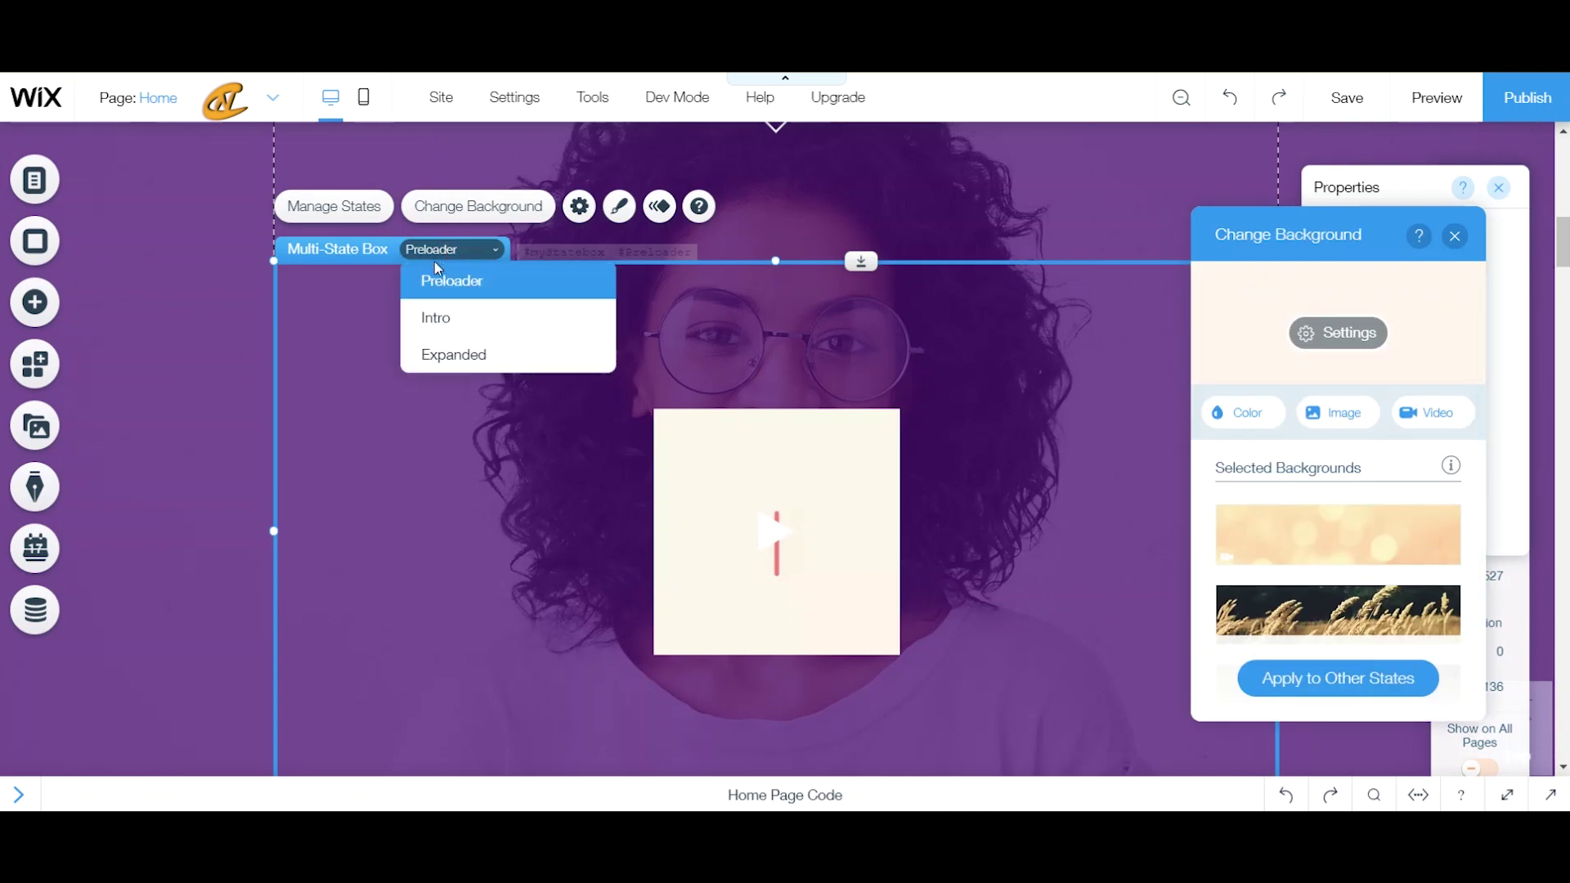
left_click(438, 322)
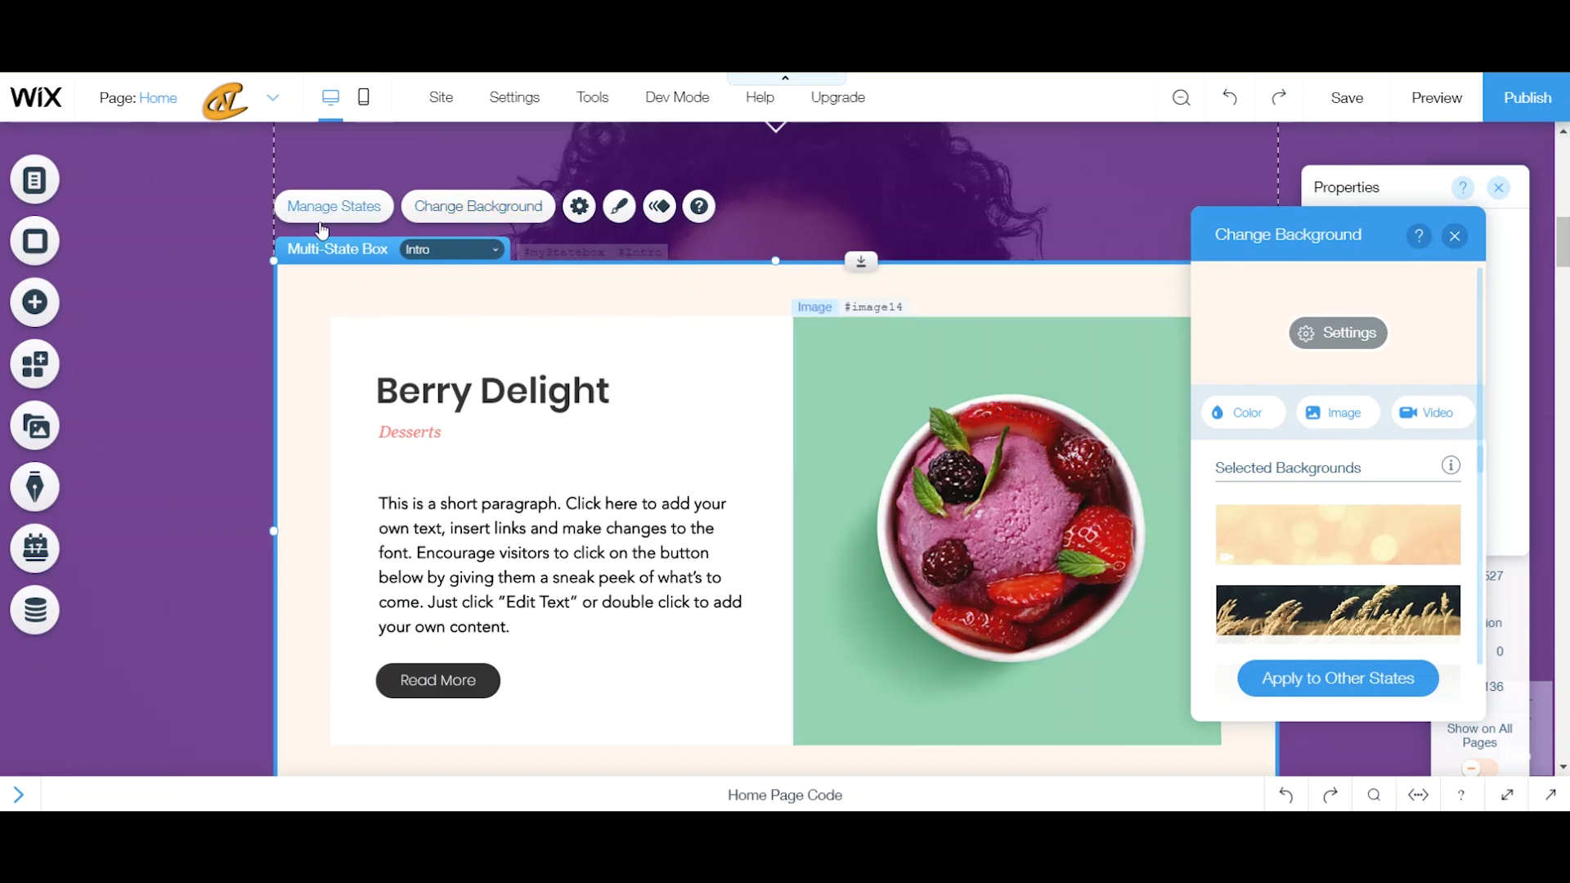
left_click(430, 260)
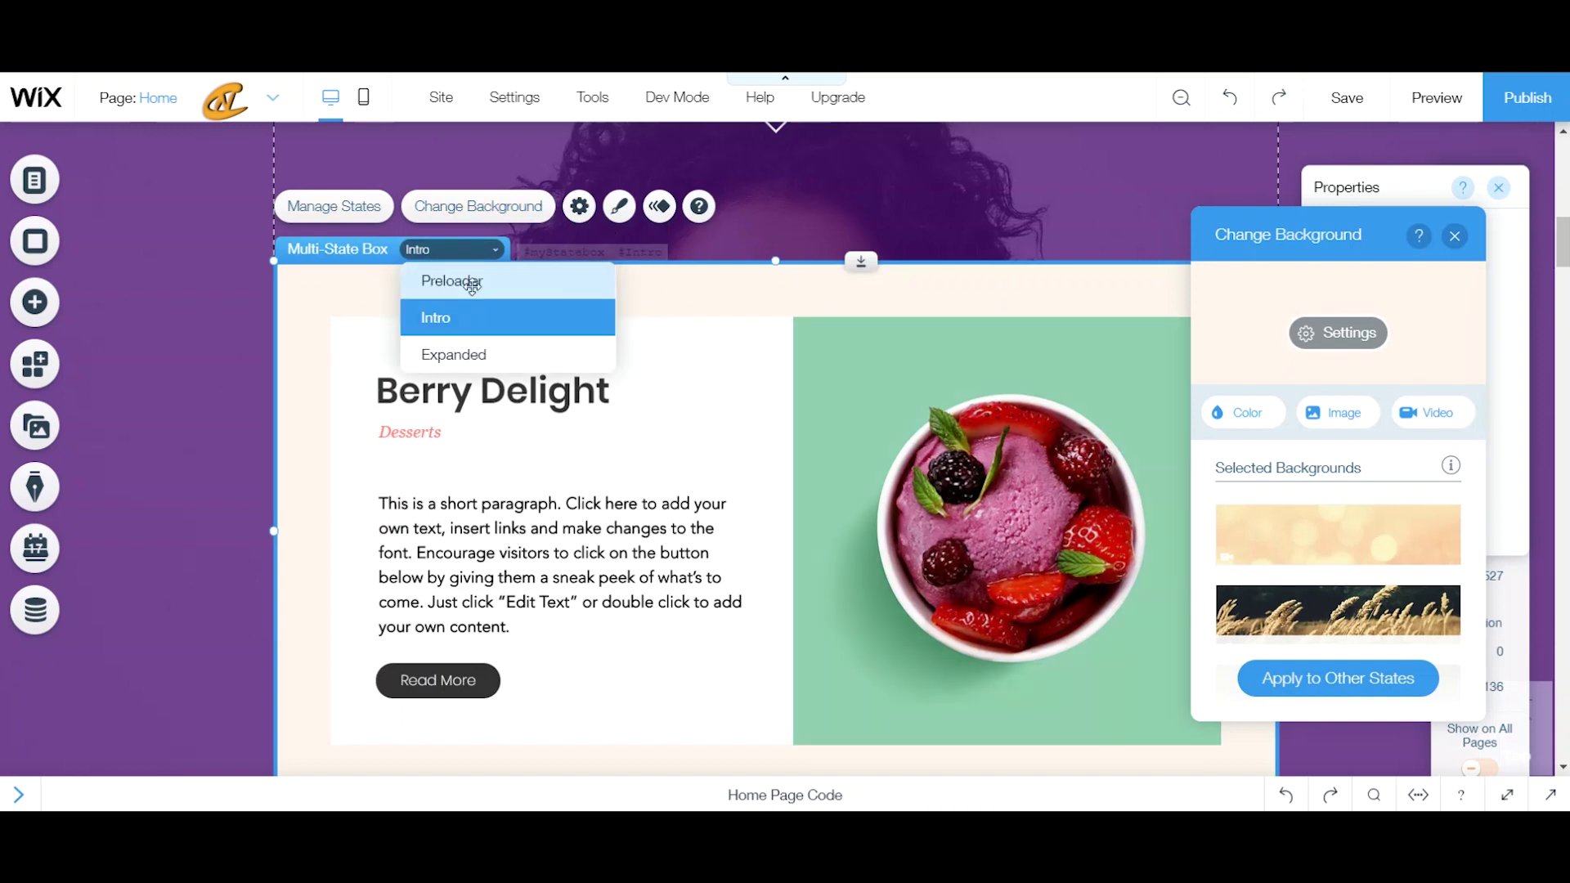
left_click(585, 290)
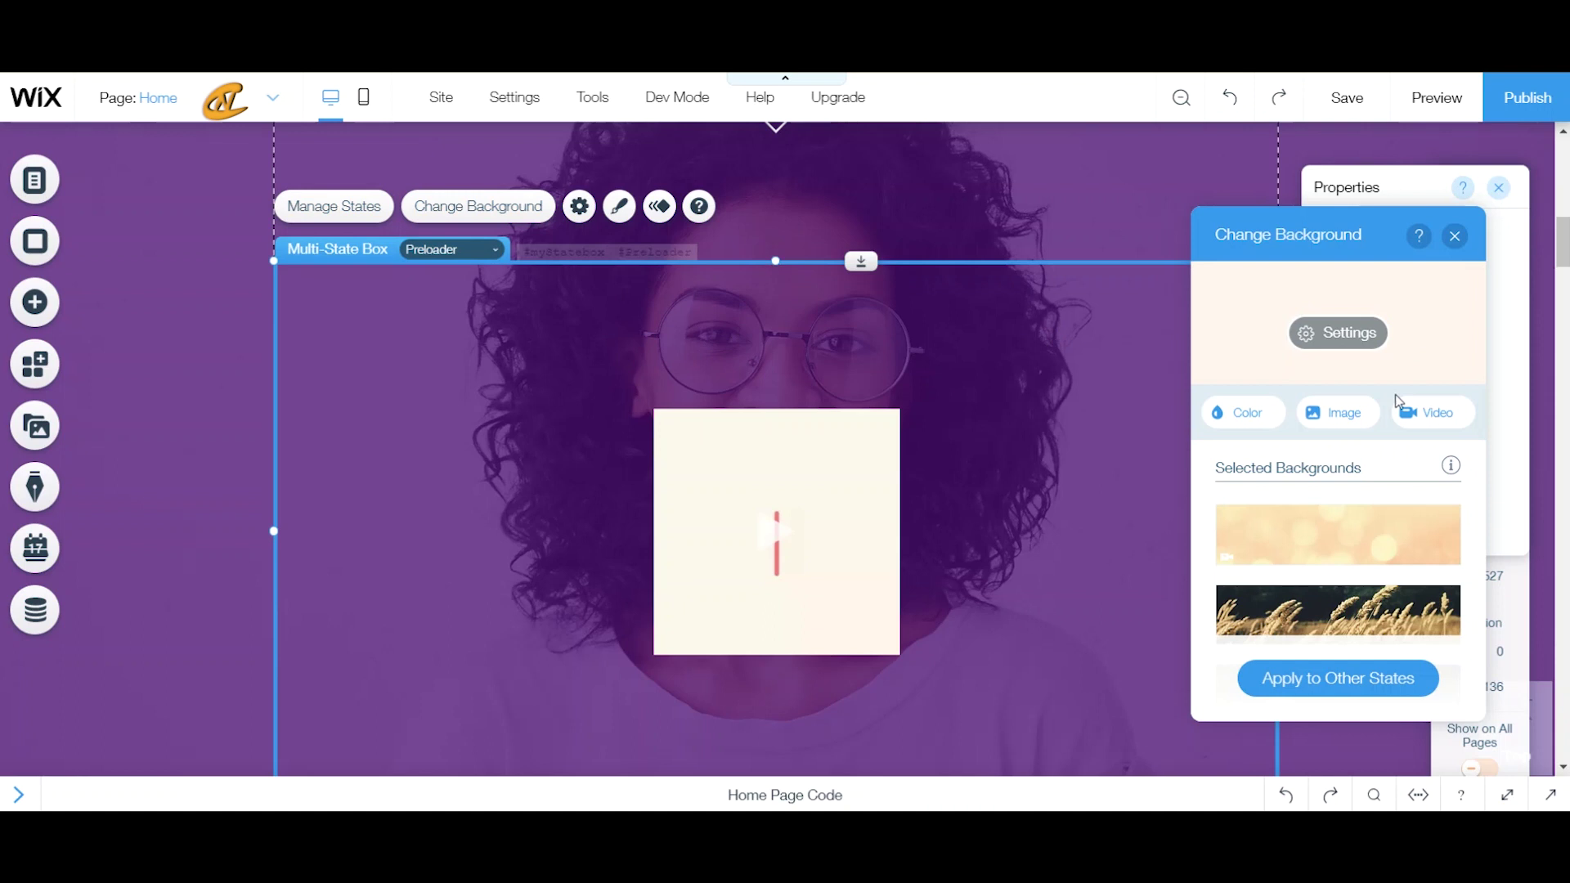
Step: Raise the Preloader background opacity to 100% and close the Change Background panel
left_click(1351, 351)
left_click_drag(1244, 370, 1335, 368)
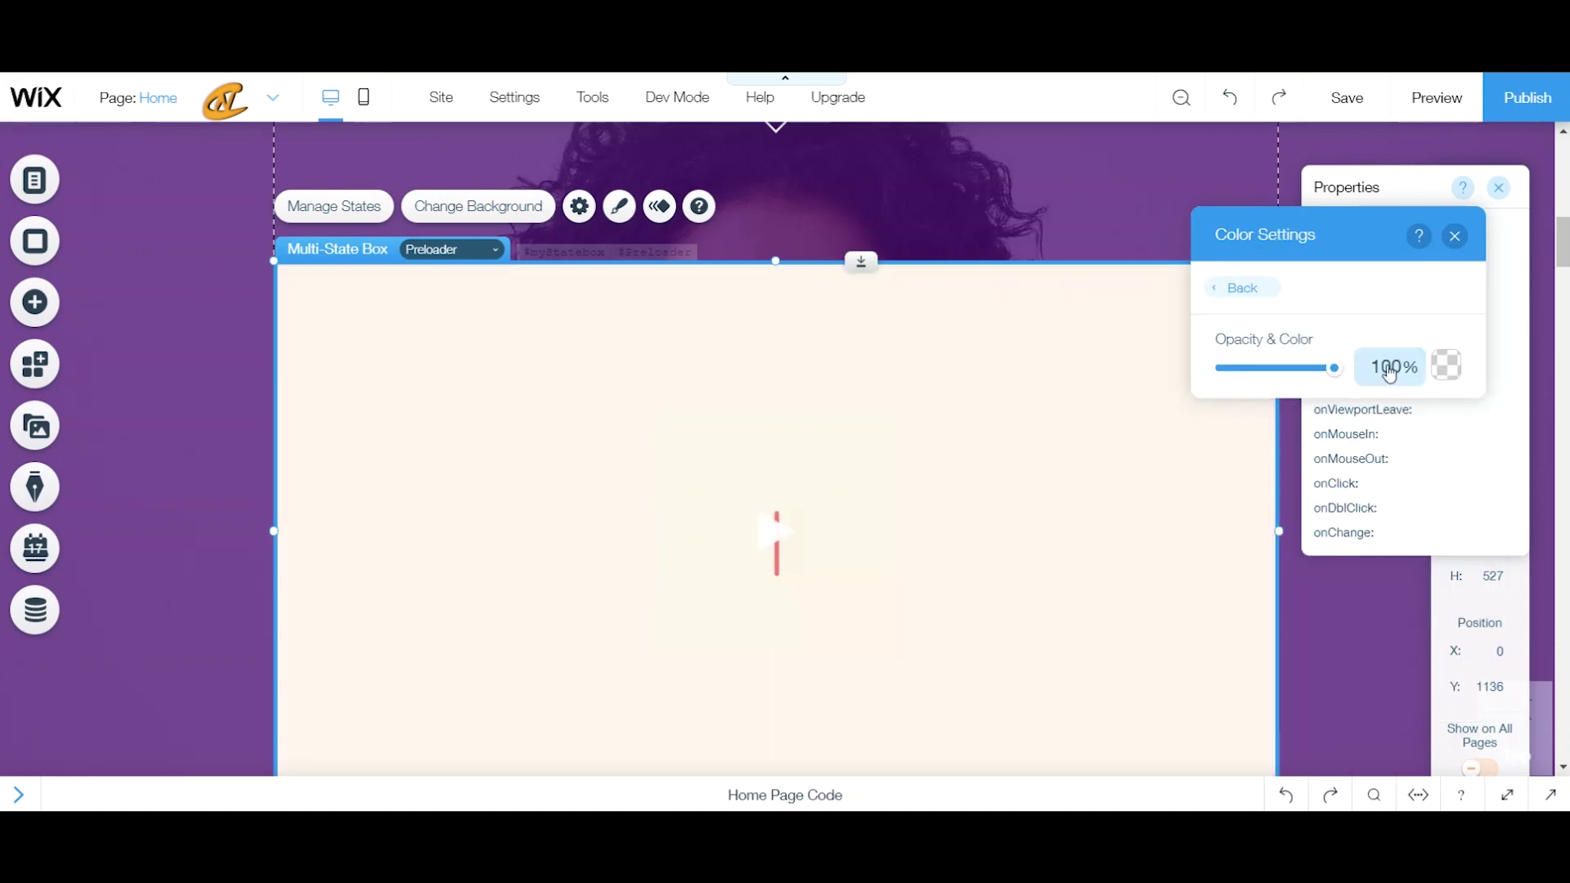
left_click(1233, 304)
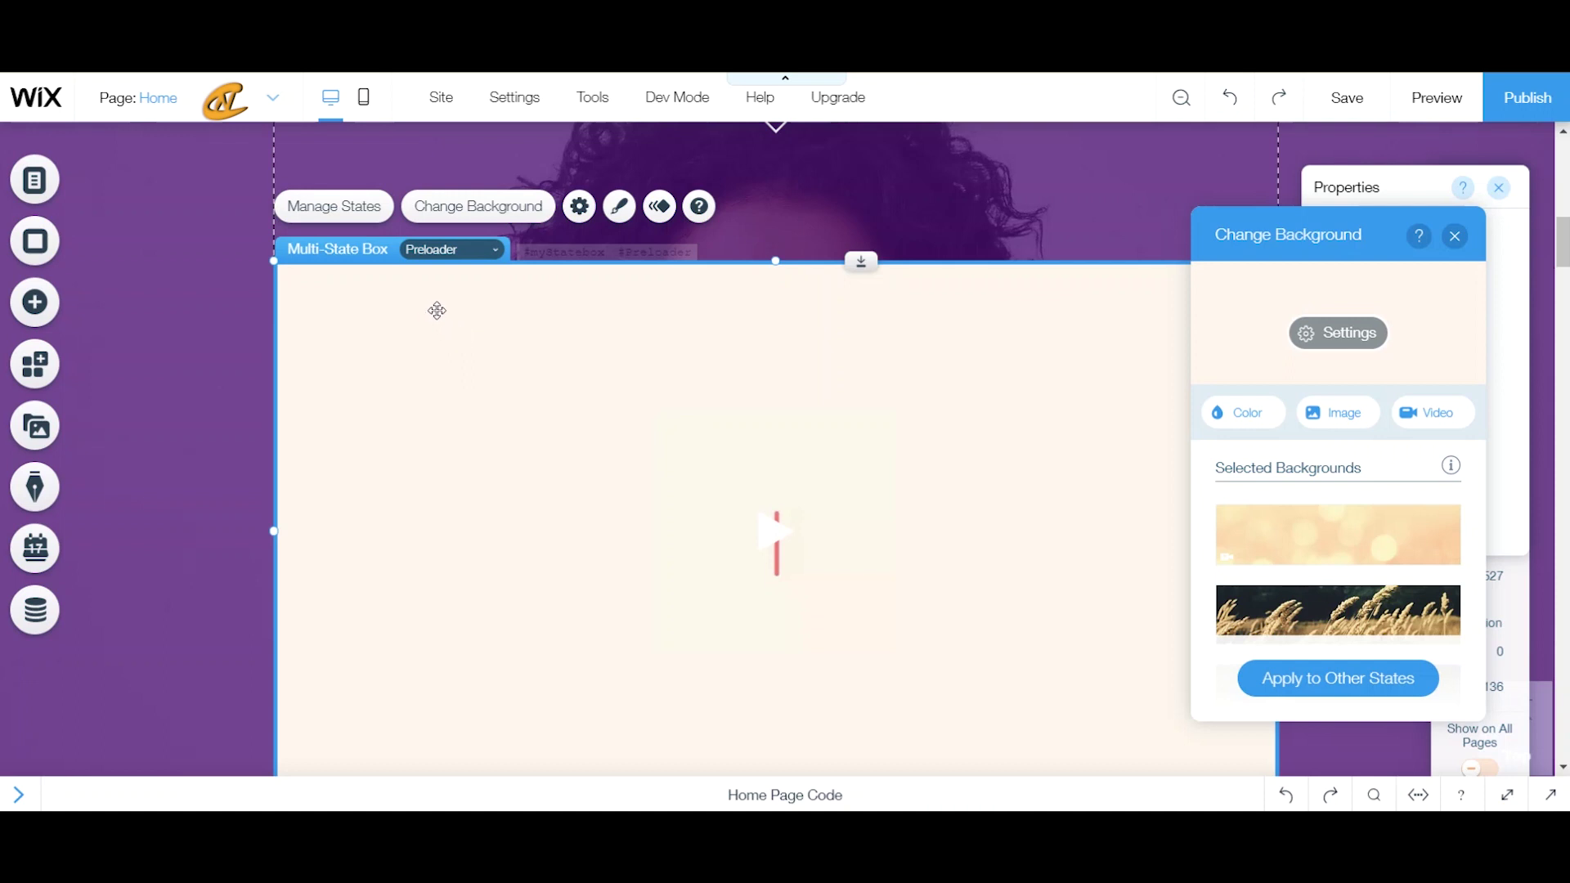
left_click(1453, 237)
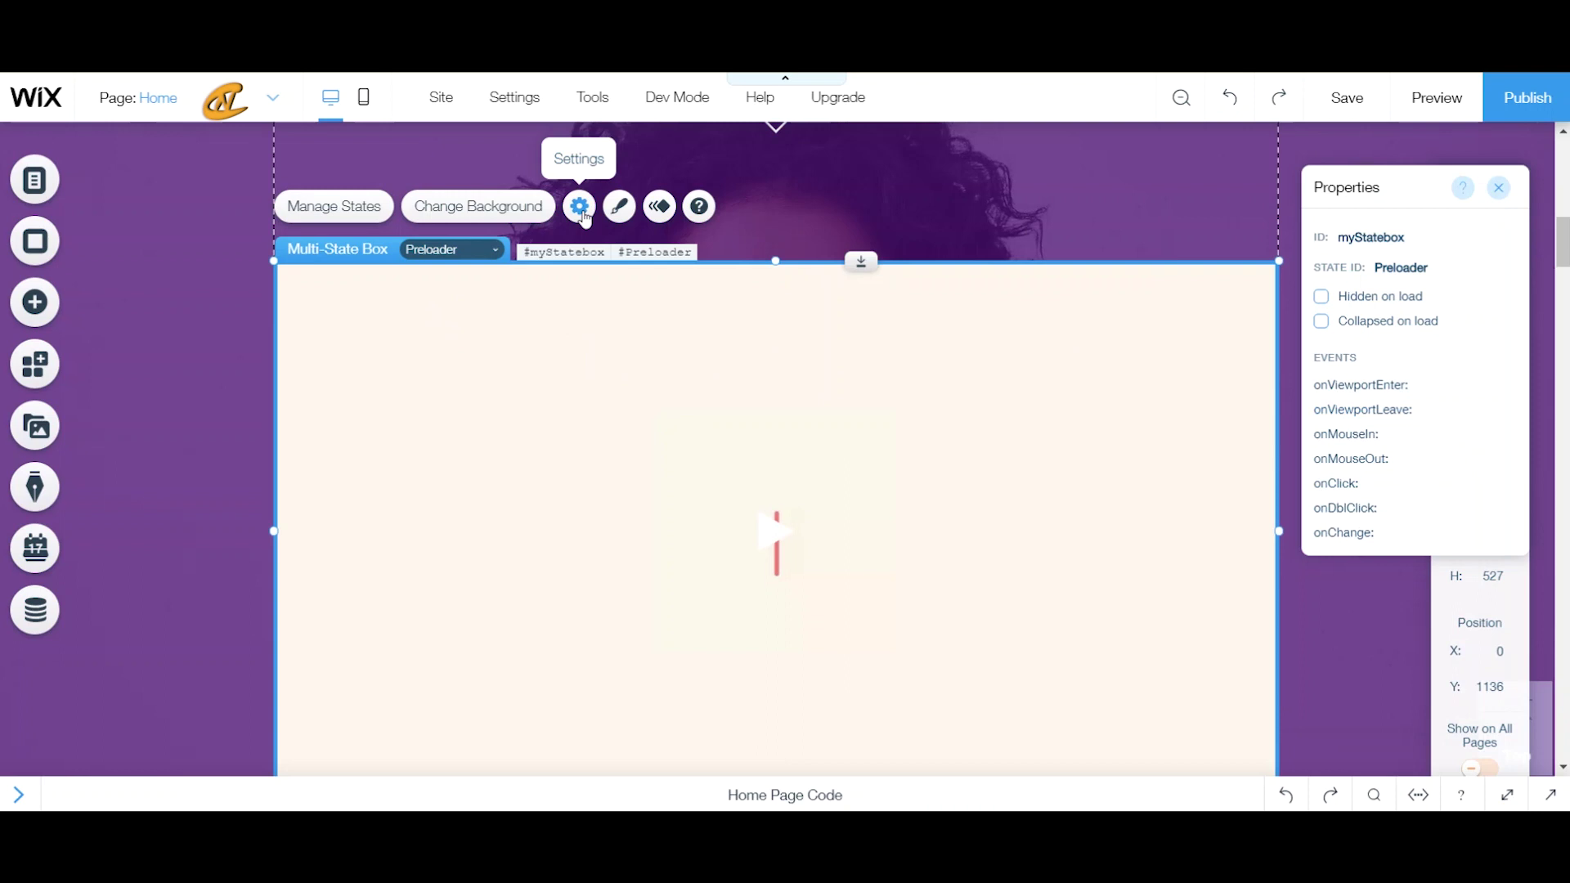
left_click(580, 208)
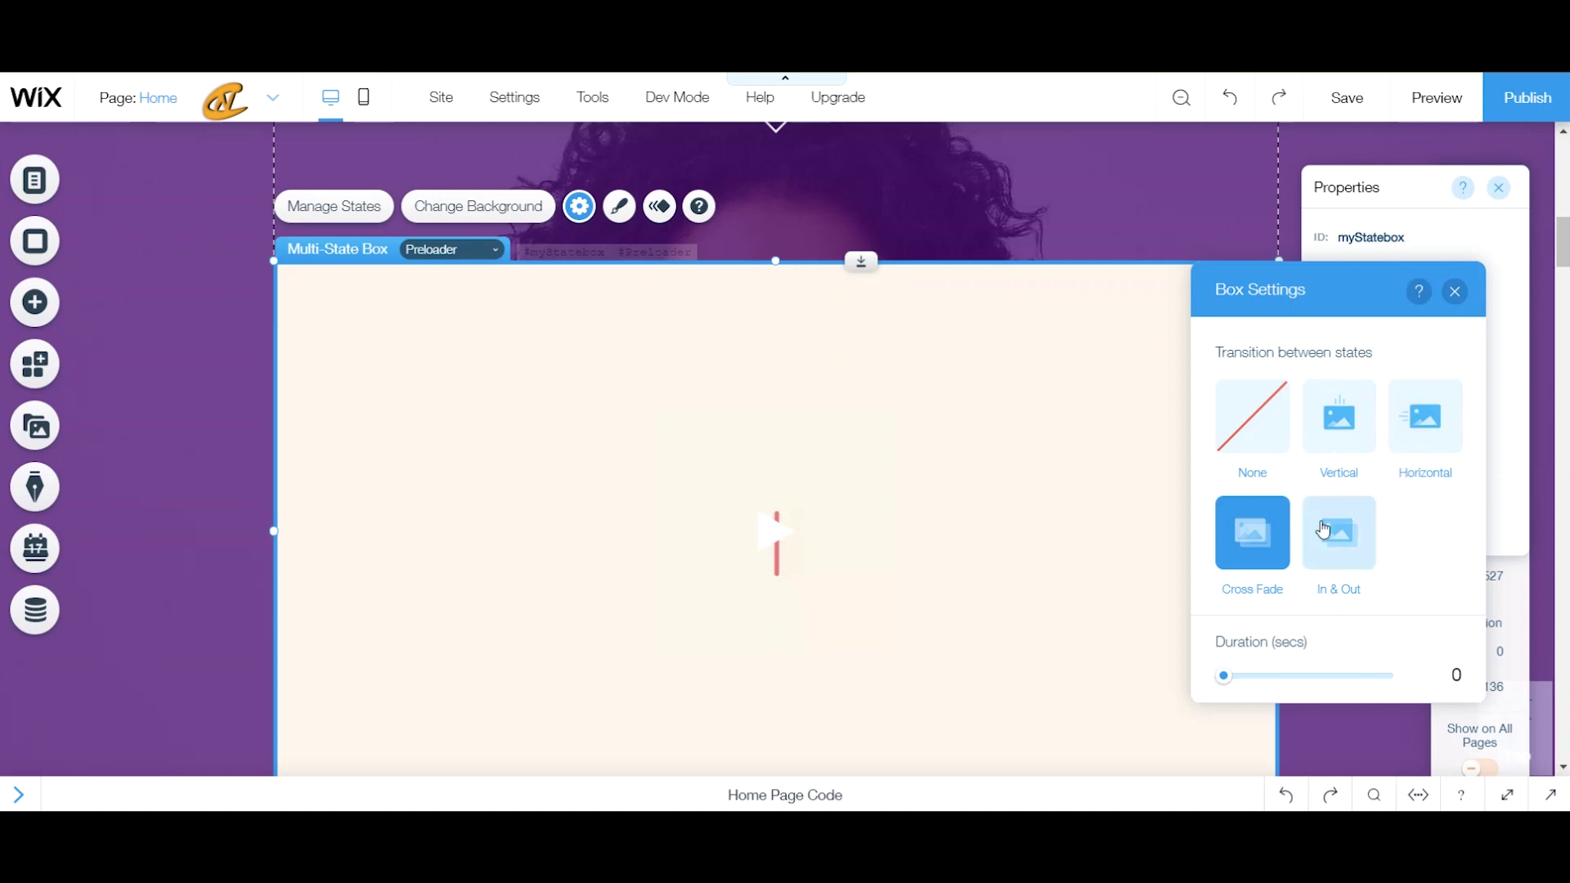
Step: Close the Box Settings panel and bring up the Box Design options
left_click(1455, 292)
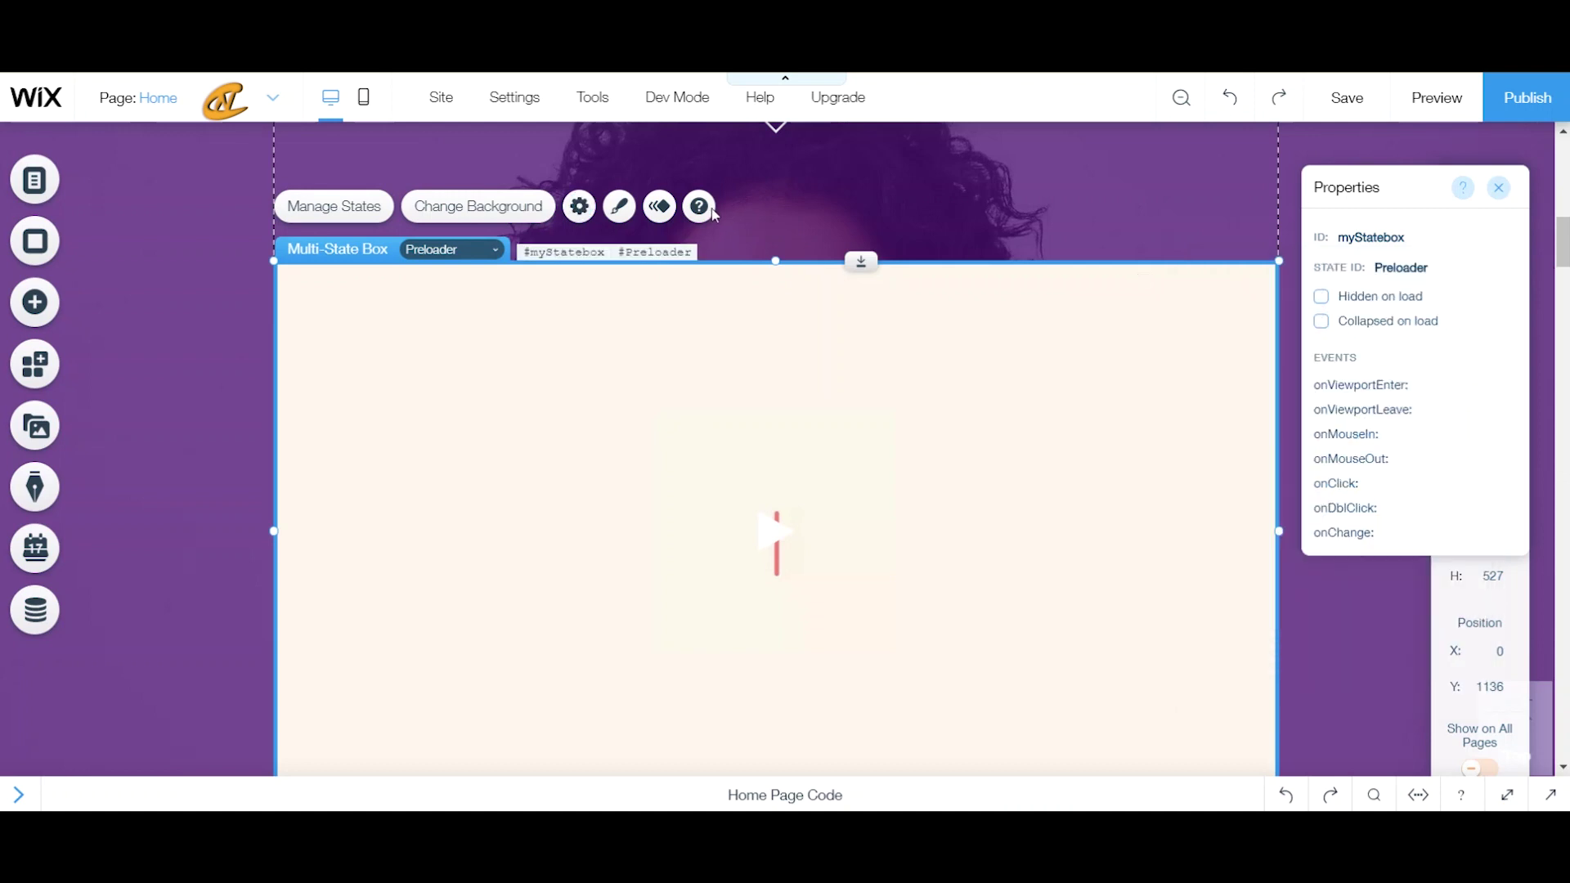
left_click(619, 206)
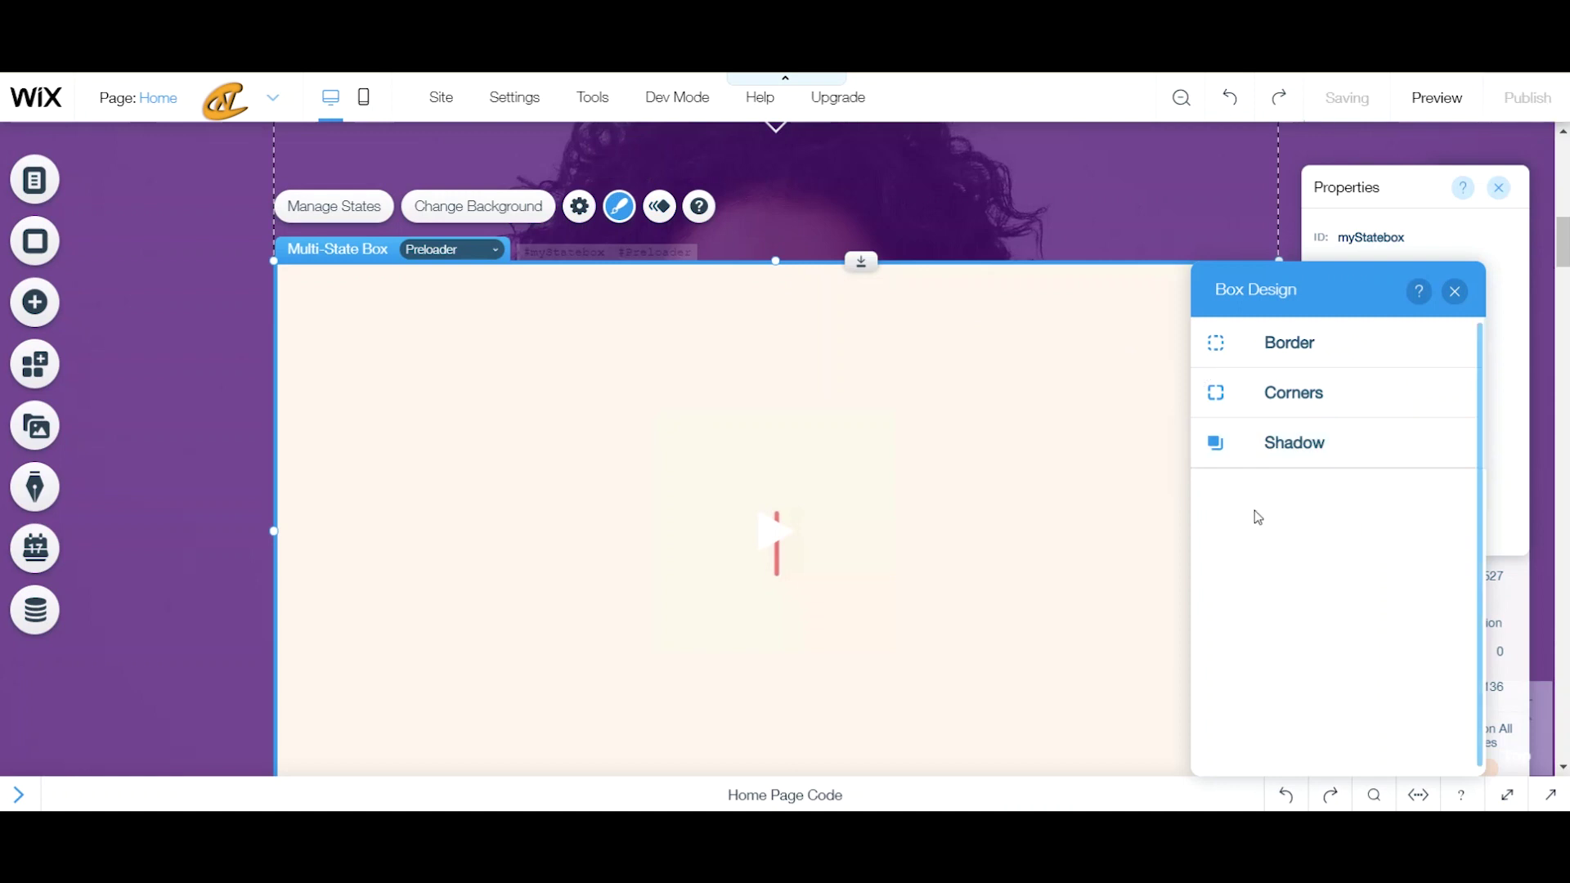
Step: Review the Border, Corners and Shadow settings in Box Design, then show the animation choices
left_click(1301, 446)
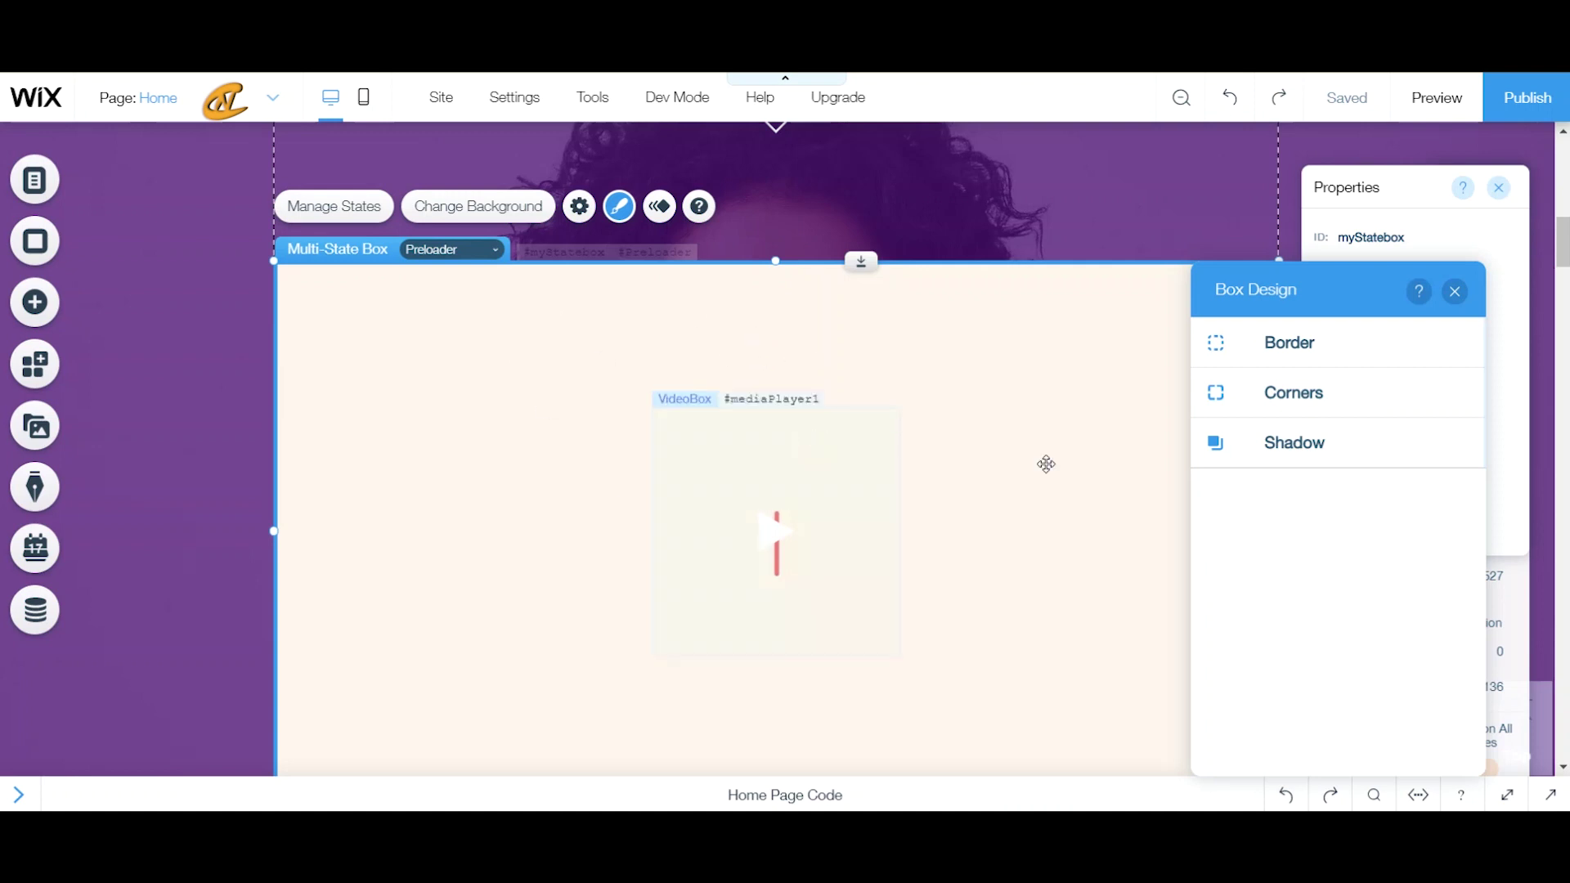
left_click(1298, 347)
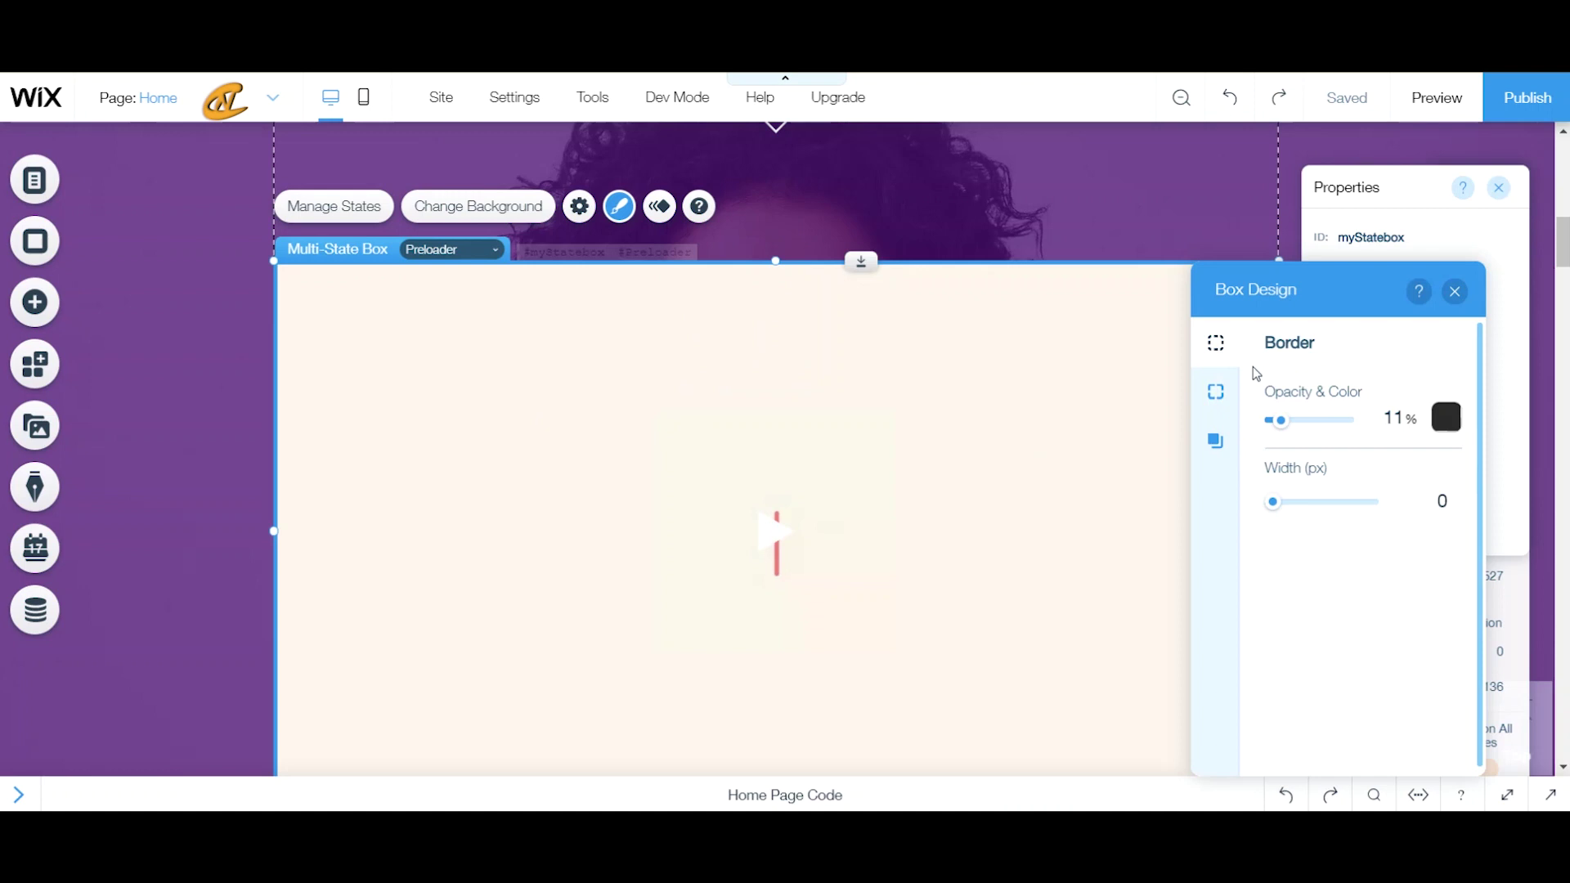
left_click(1221, 397)
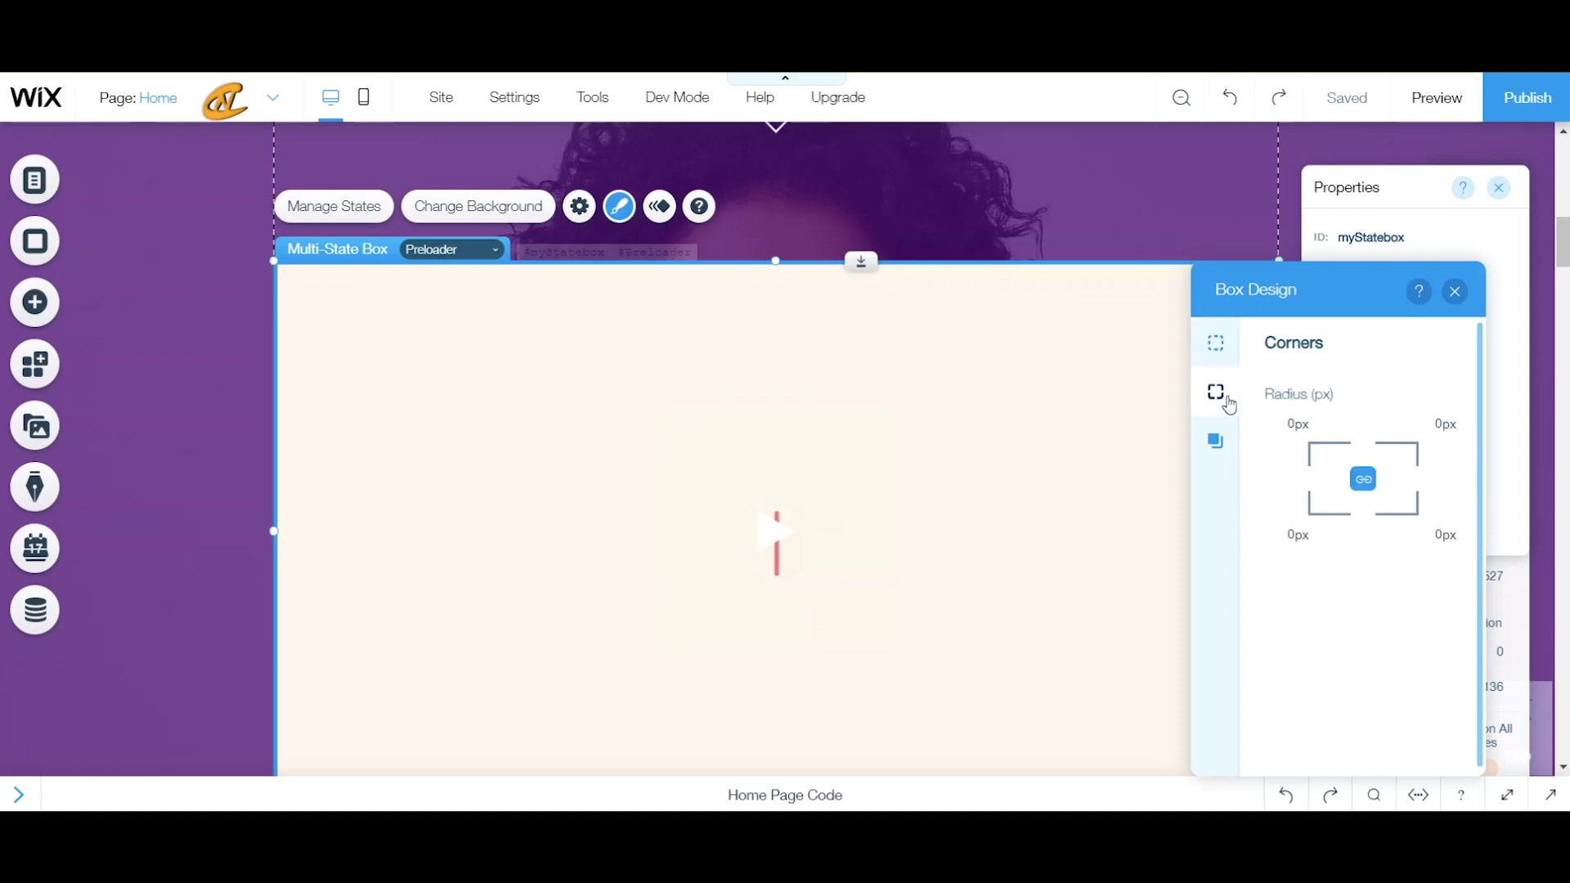
left_click(1216, 442)
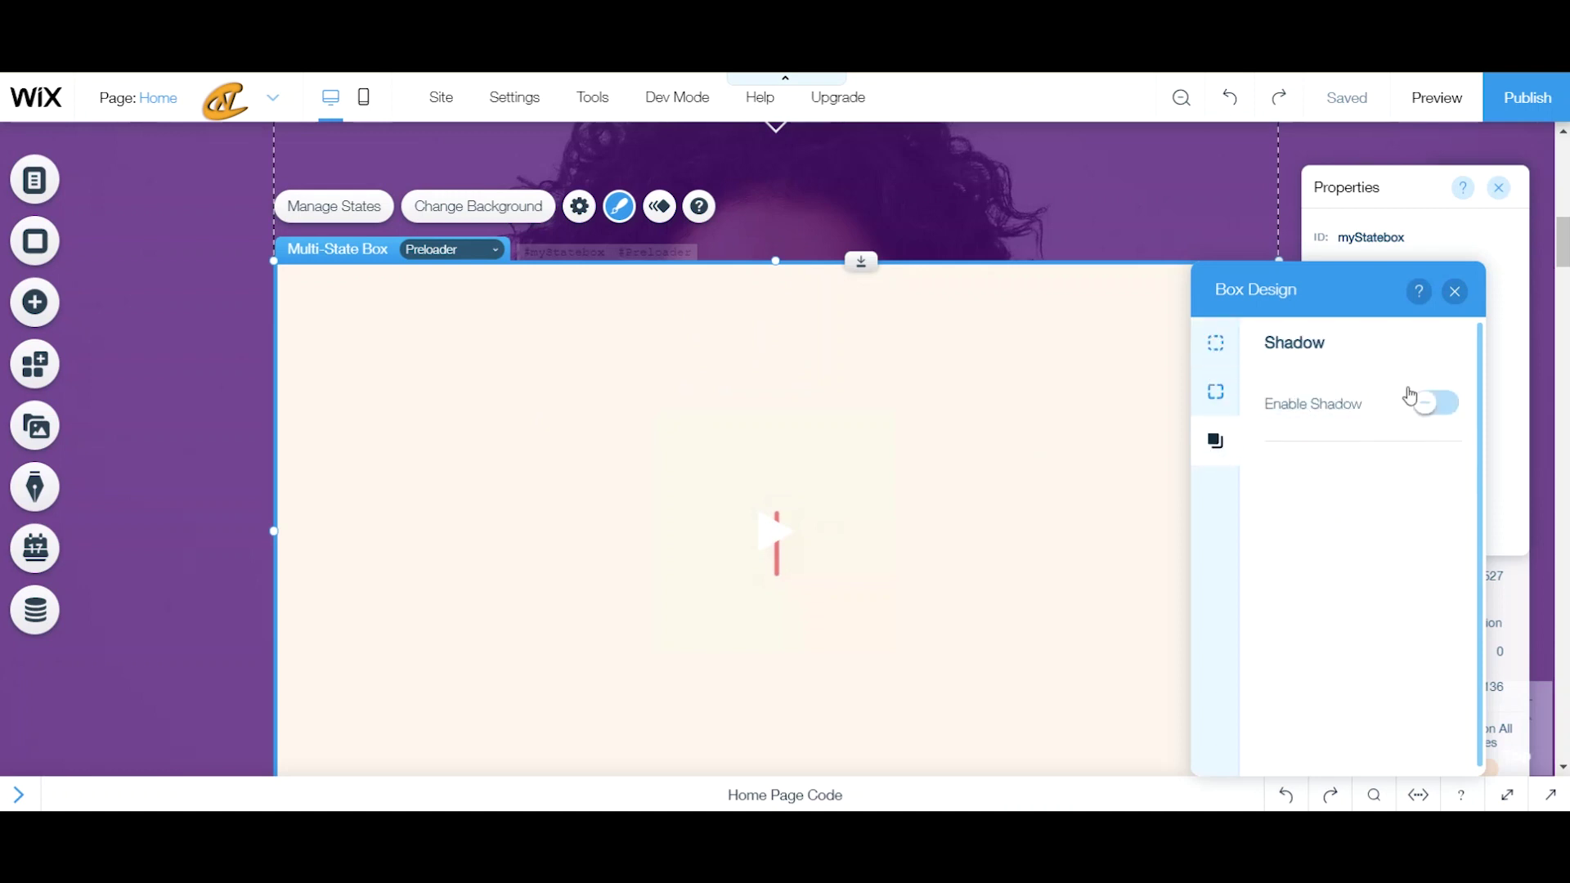
left_click(1455, 291)
left_click(660, 207)
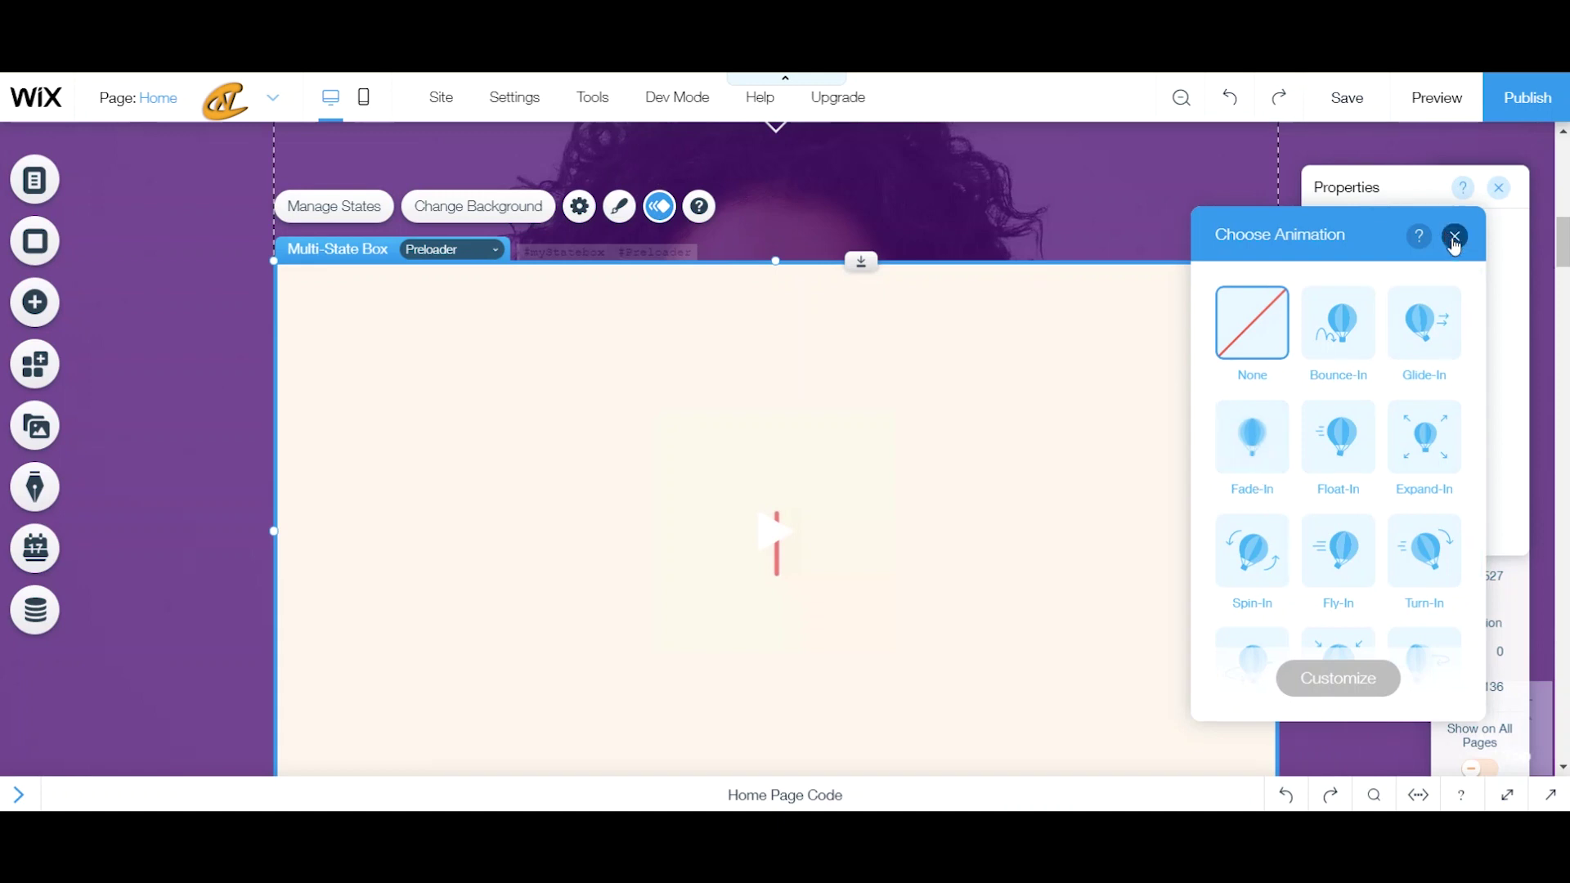
Step: Dismiss the Choose Animation panel, leaving the animation at None
left_click(1455, 238)
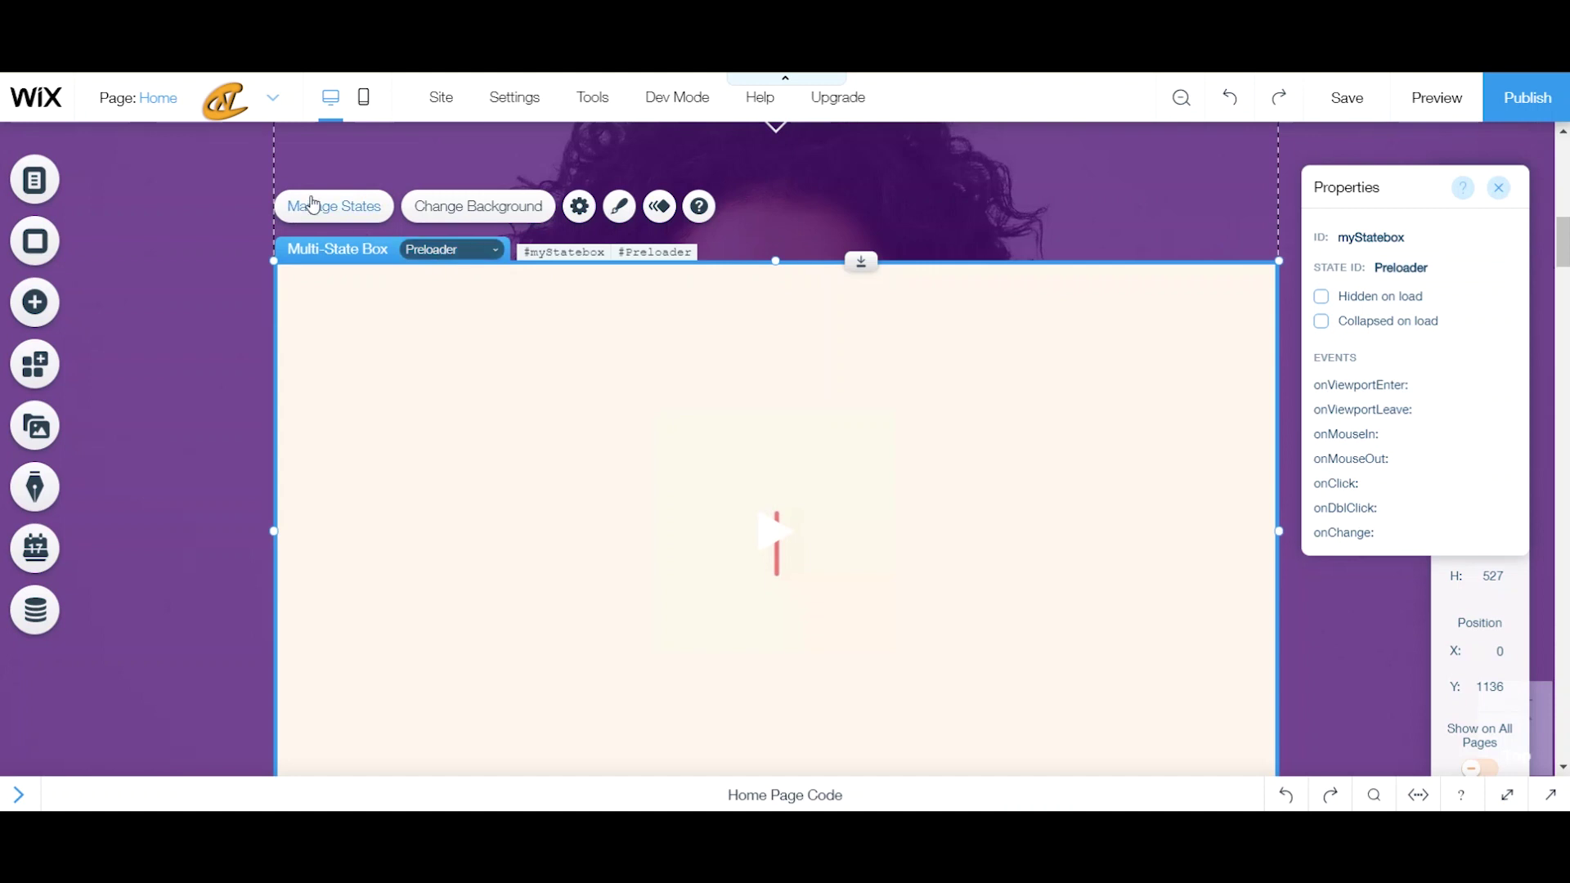
Step: Save the site and change the Preloader state's ID to Preloader1 in Manage States
key("ctrl+s")
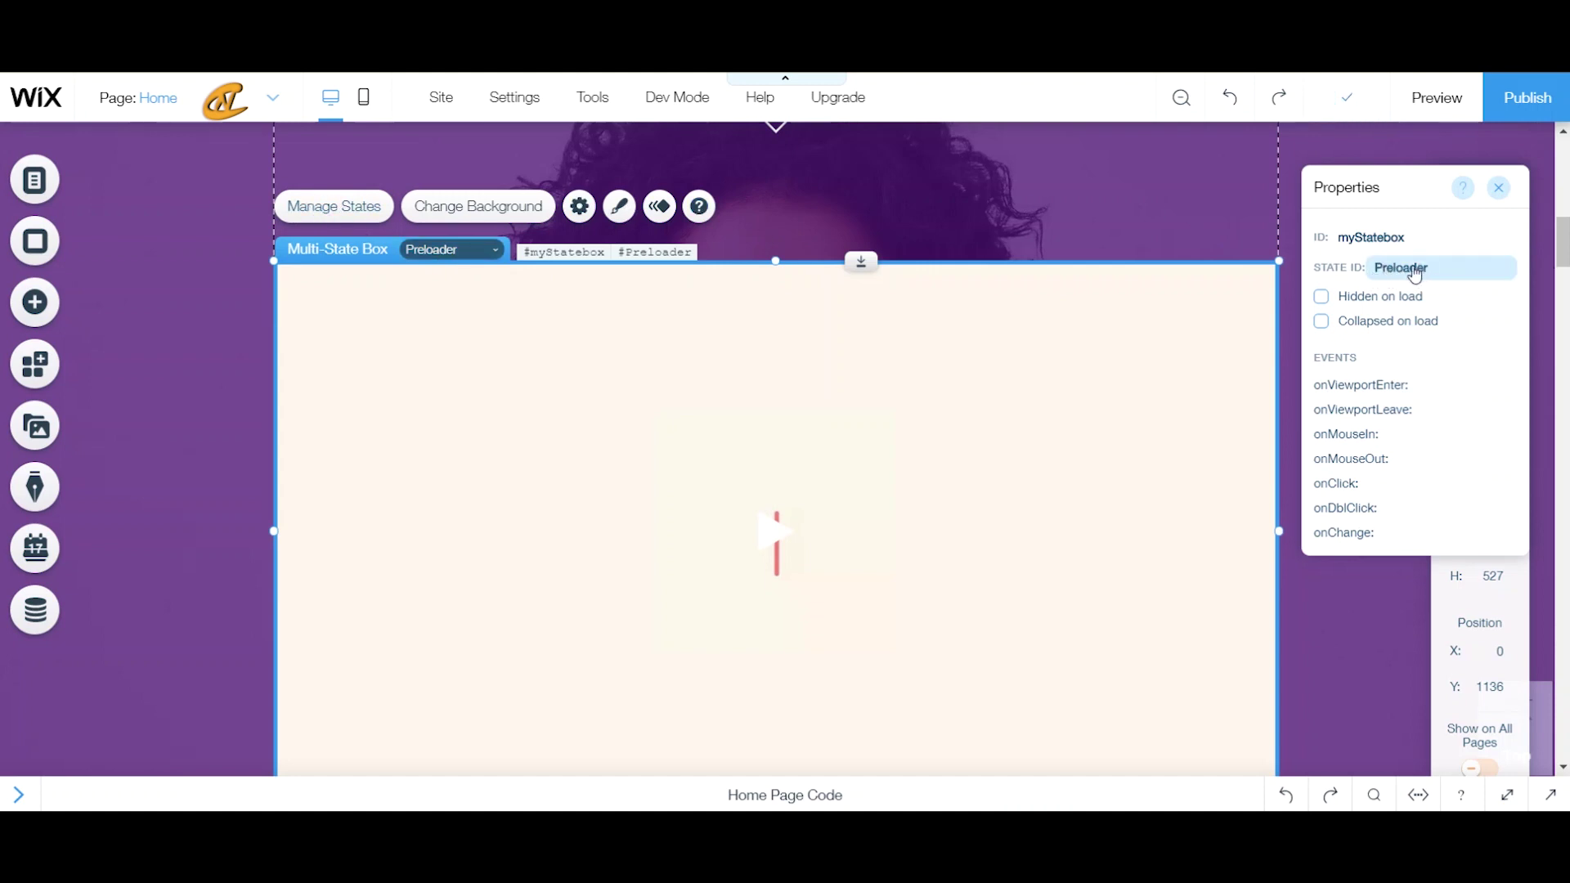
left_click(364, 211)
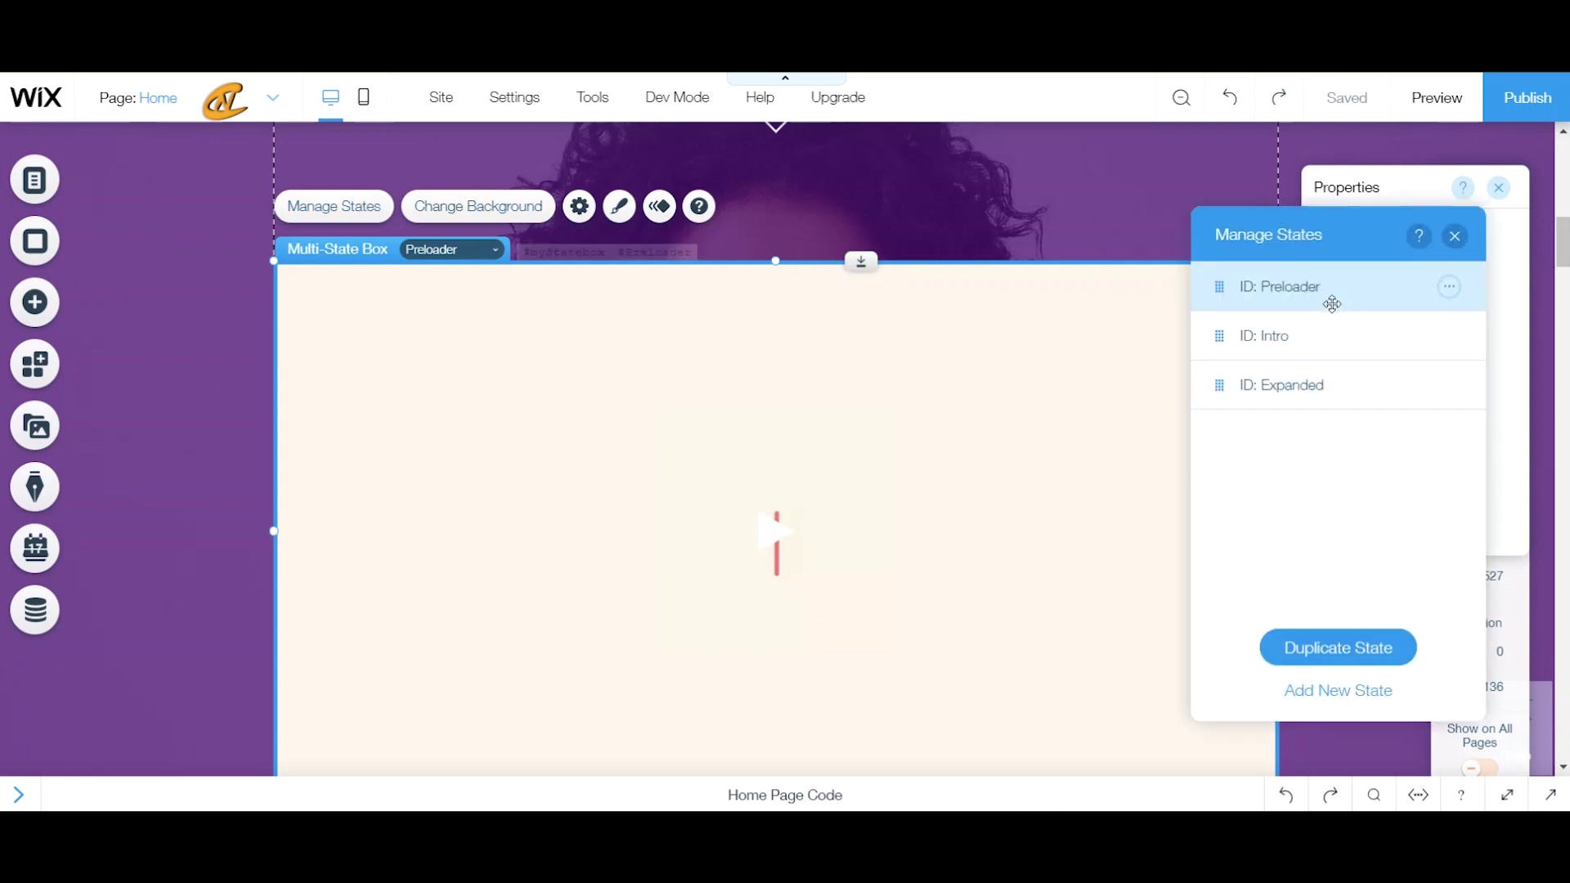
left_click(1450, 287)
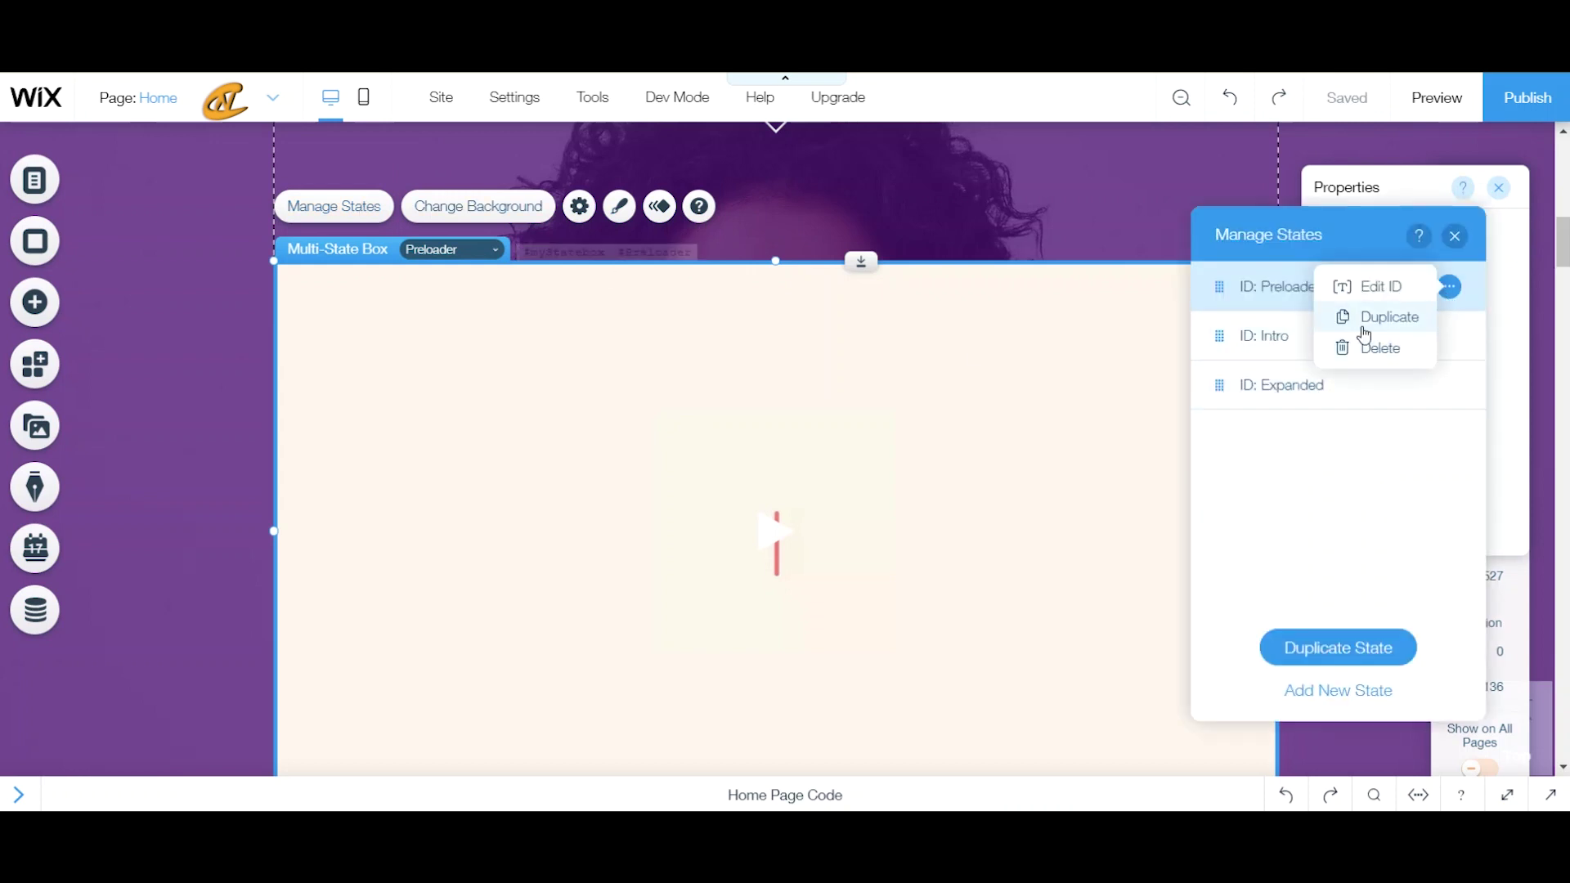
left_click(1400, 288)
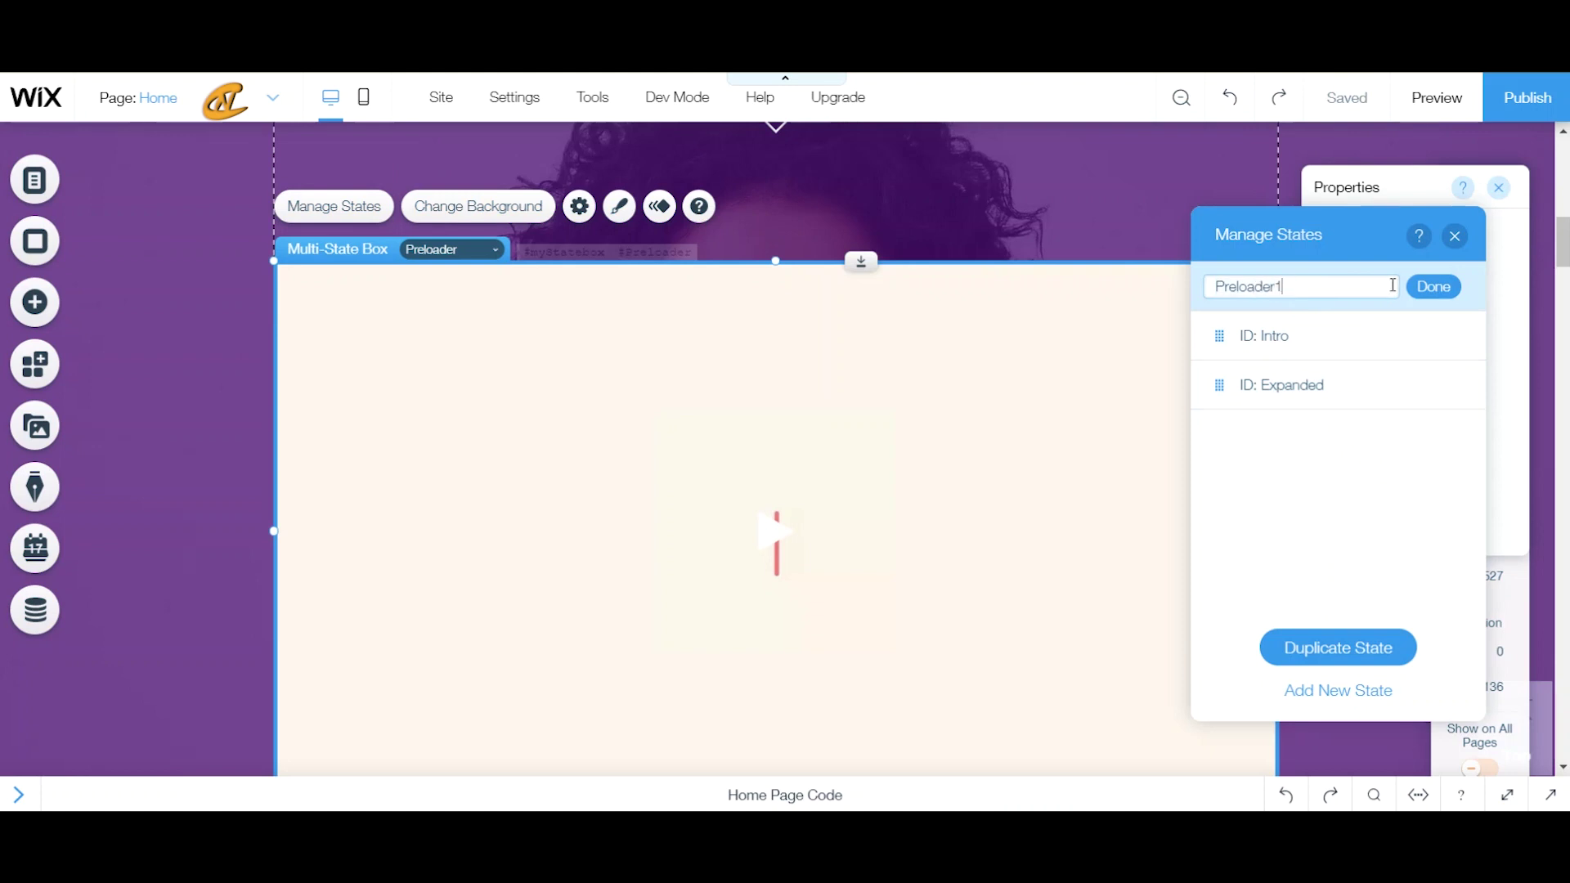
left_click(1410, 287)
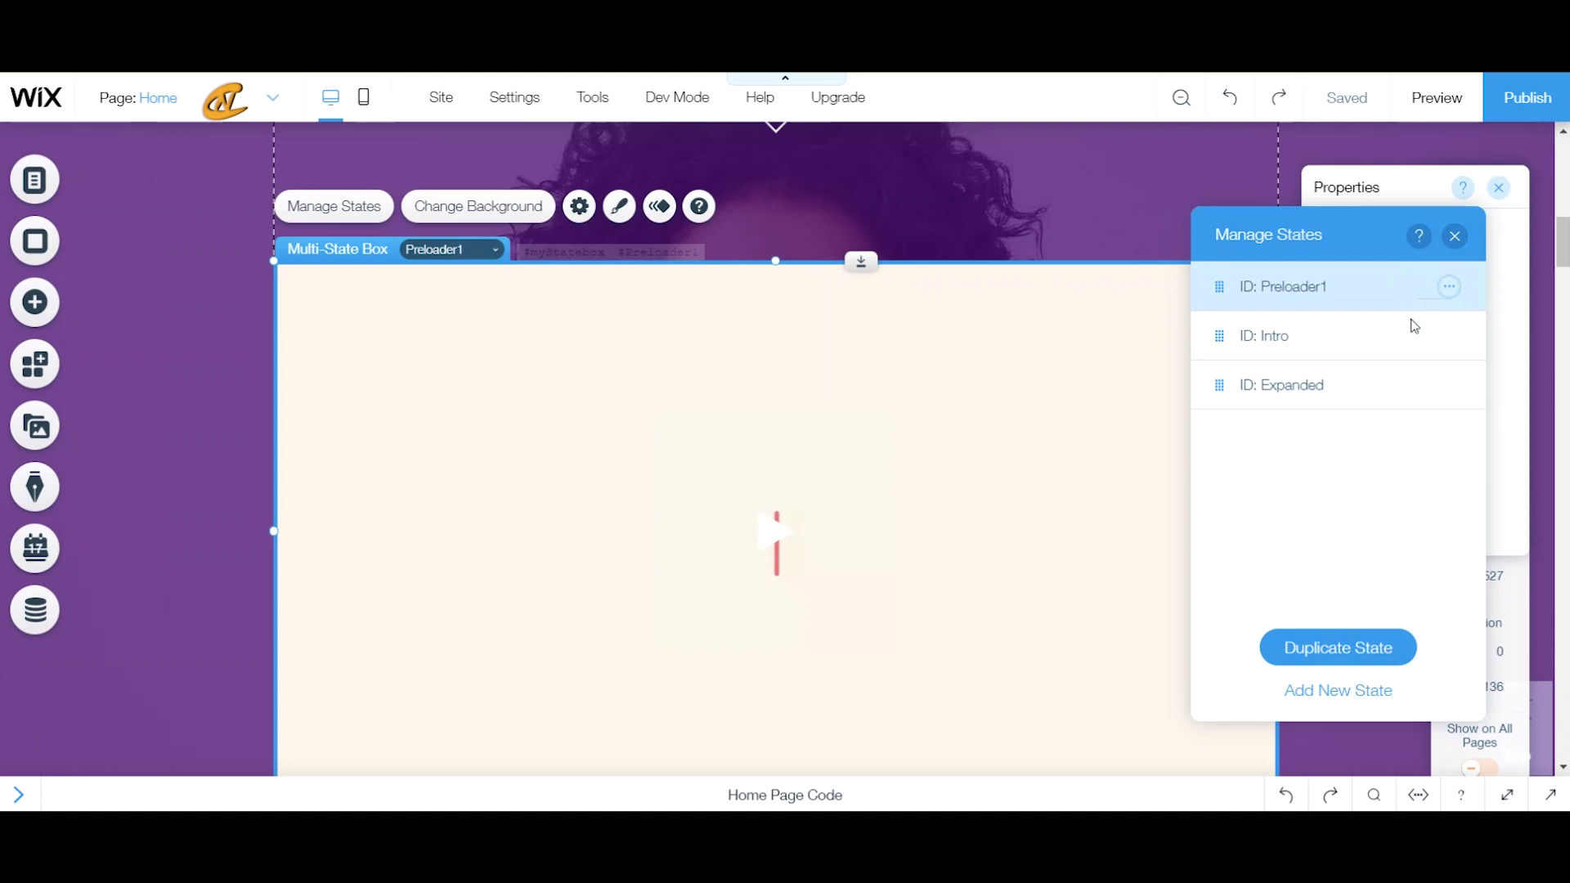
left_click(1455, 236)
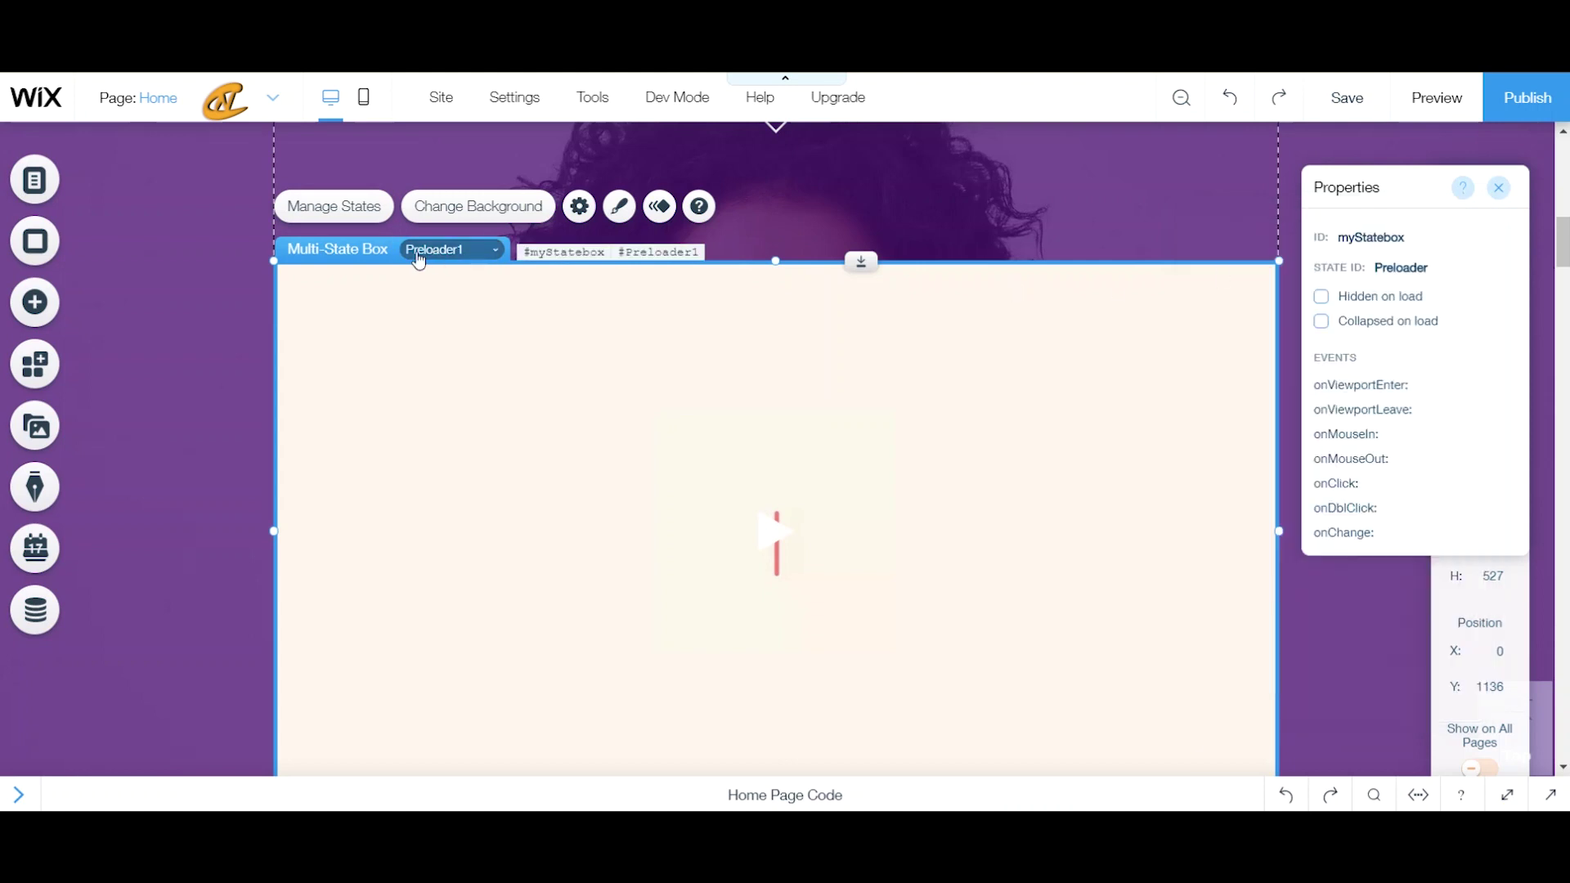
left_click(1411, 275)
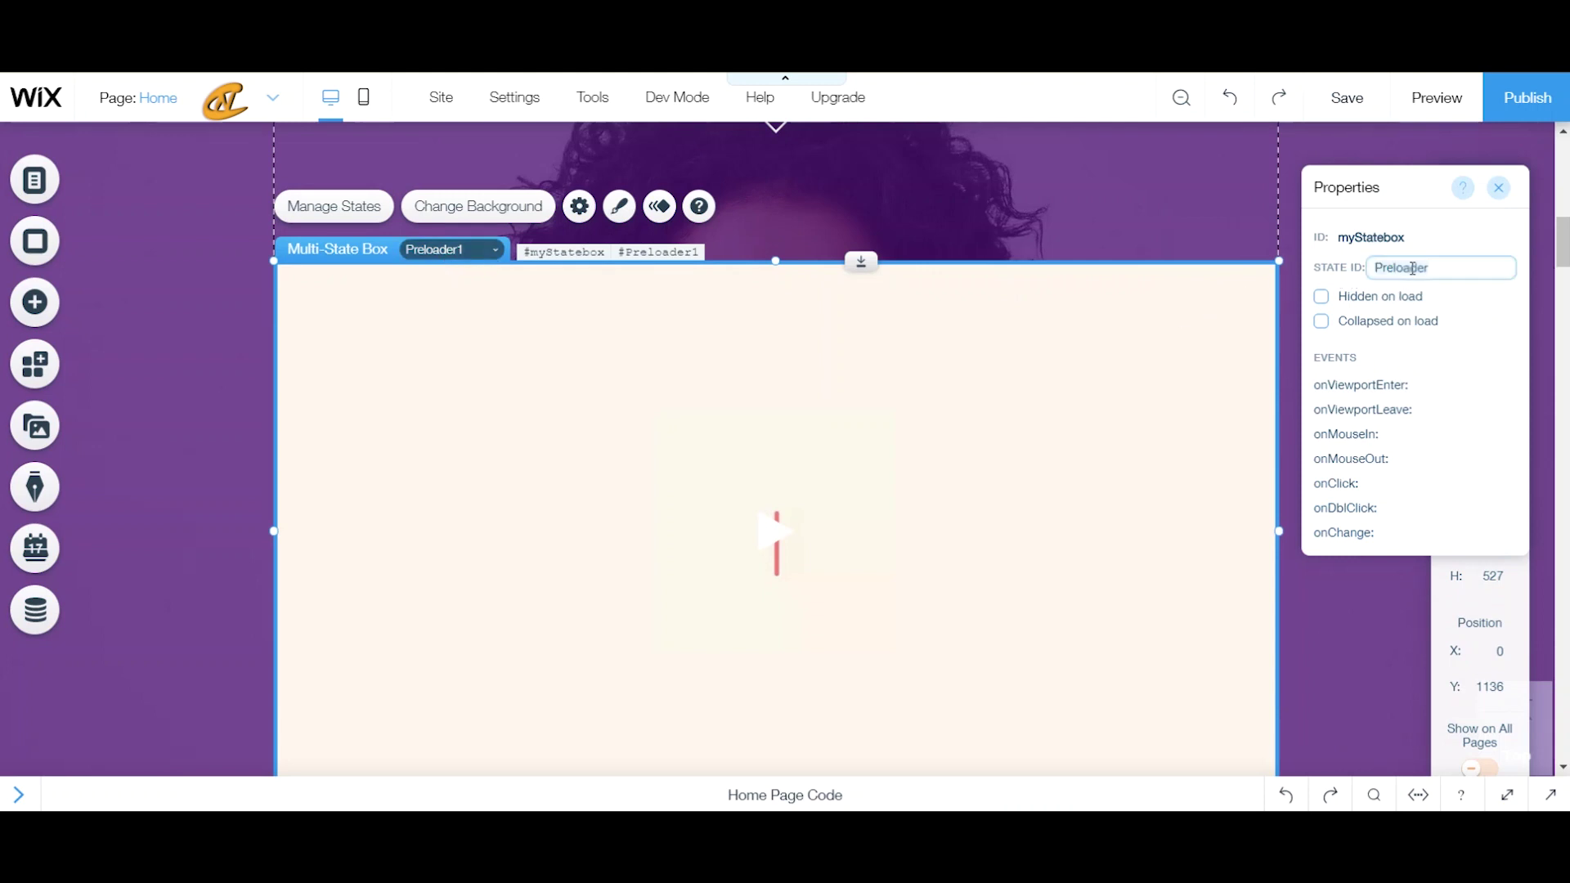